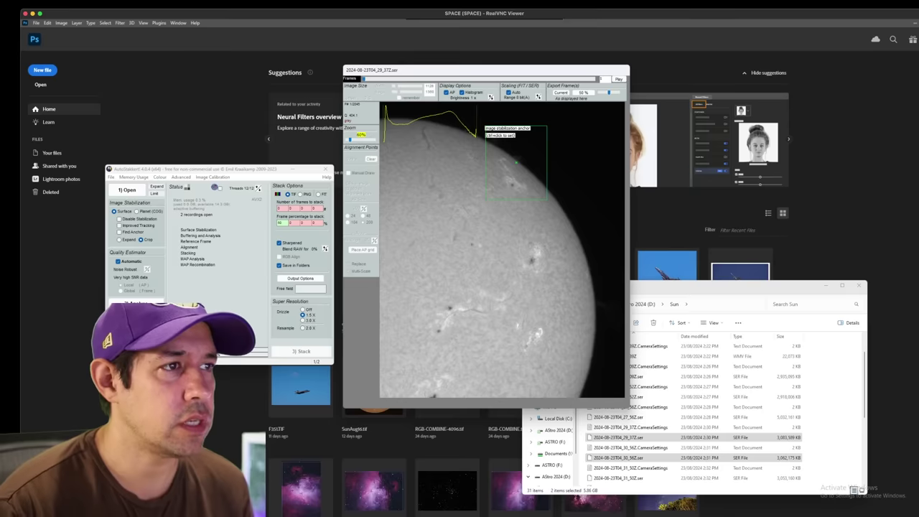
# Step: Set the image stabilization anchor over the bright active region near the Sun's upper-right limb and reposition the AutoStakkert window
pyautogui.keyDown('ctrl'); pyautogui.click(517, 162); pyautogui.keyUp('ctrl')
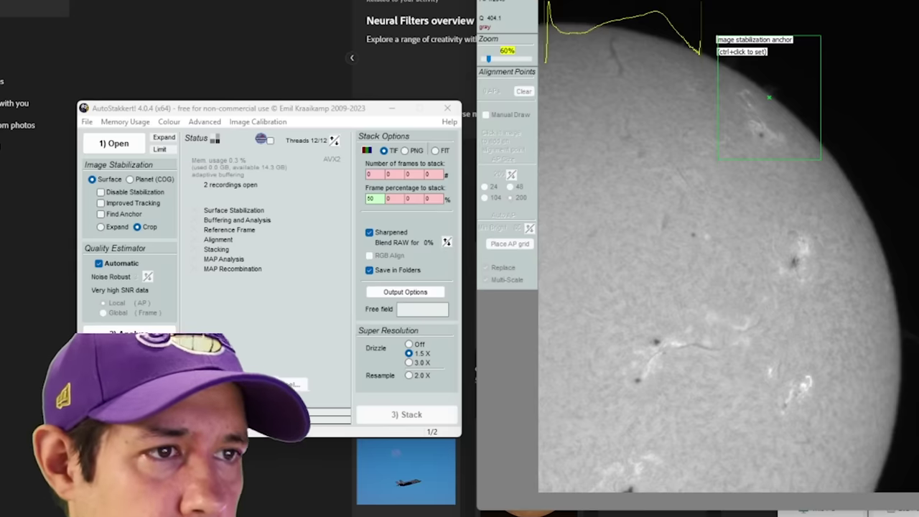
pyautogui.click(240, 106)
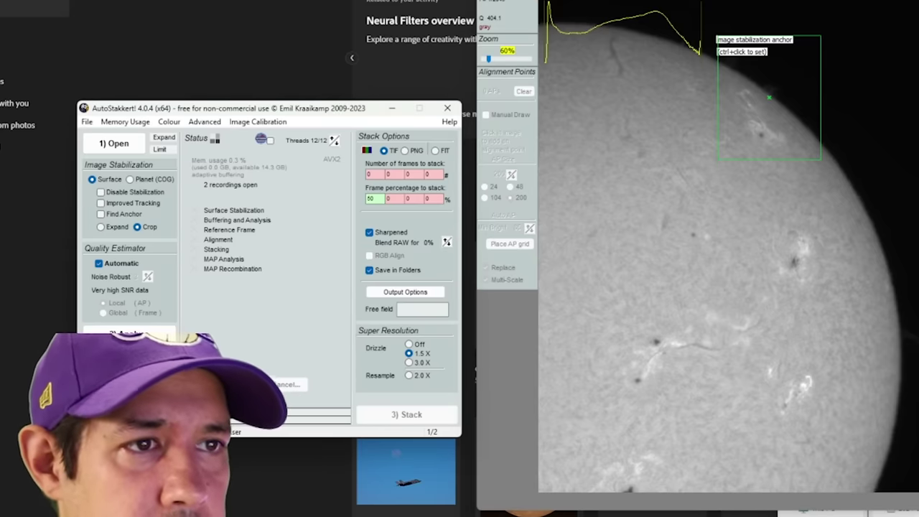
pyautogui.moveTo(240, 103); pyautogui.dragTo(240, 74)
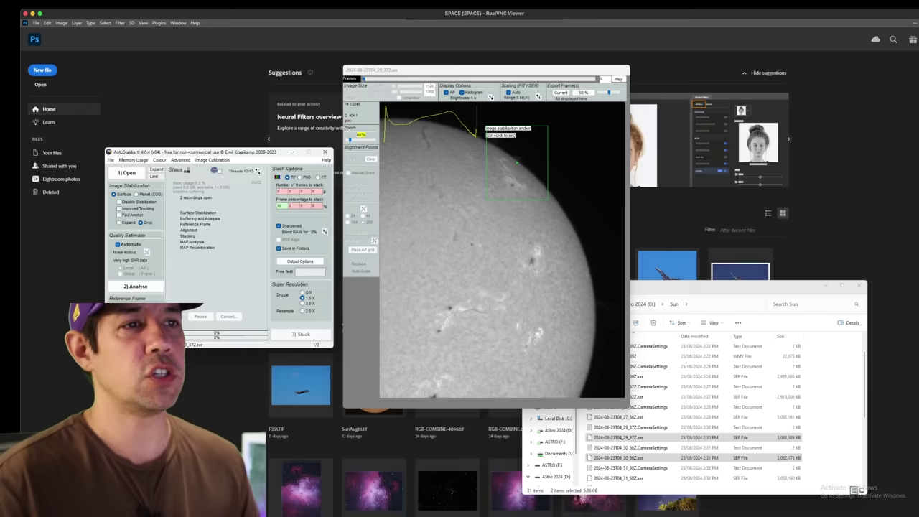
# Step: Set the frame percentage to stack to 20 and analyse the recordings
pyautogui.click(280, 206)
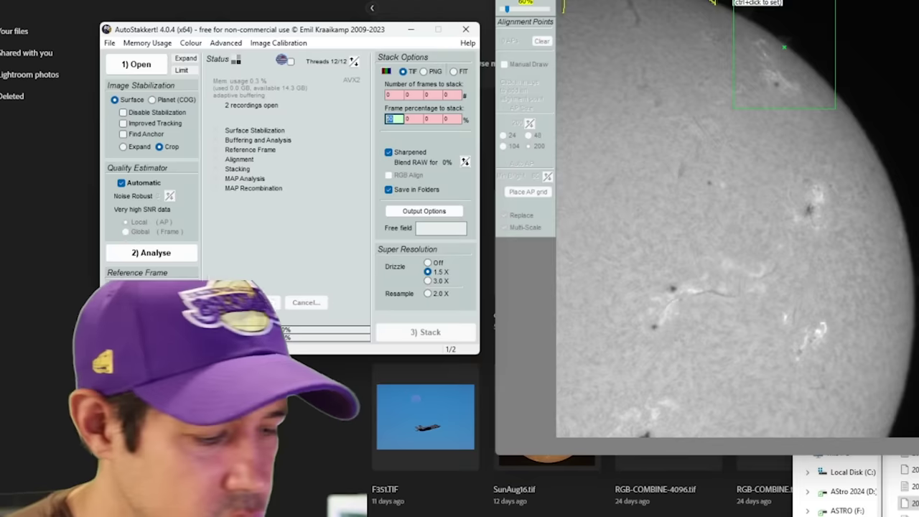
pyautogui.doubleClick(280, 206)
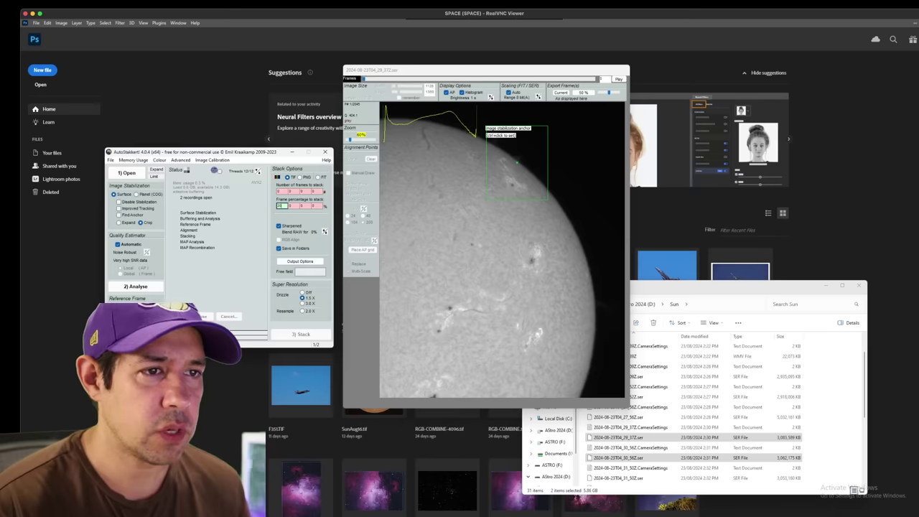
pyautogui.click(136, 286)
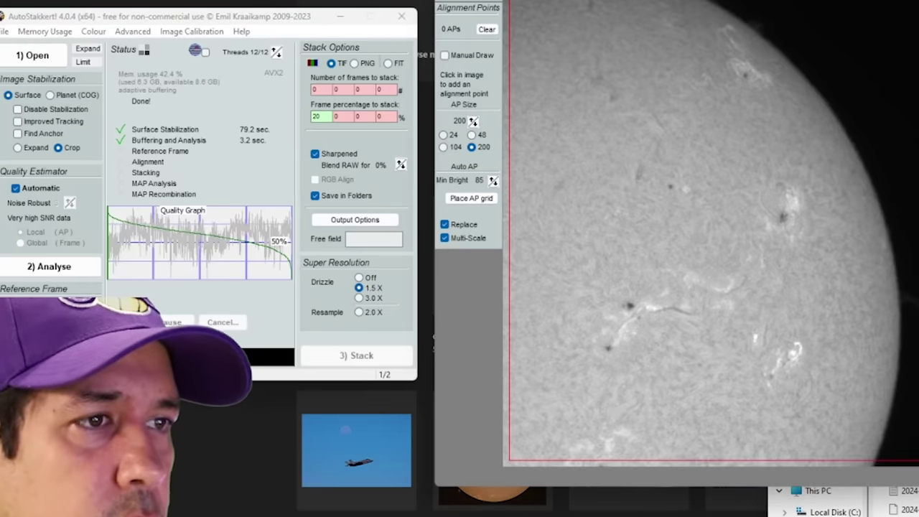
# Step: Set the alignment point size to 104 and place the alignment point grid over the solar image
pyautogui.click(442, 135)
pyautogui.click(472, 135)
pyautogui.press('Down')
pyautogui.press('Down')
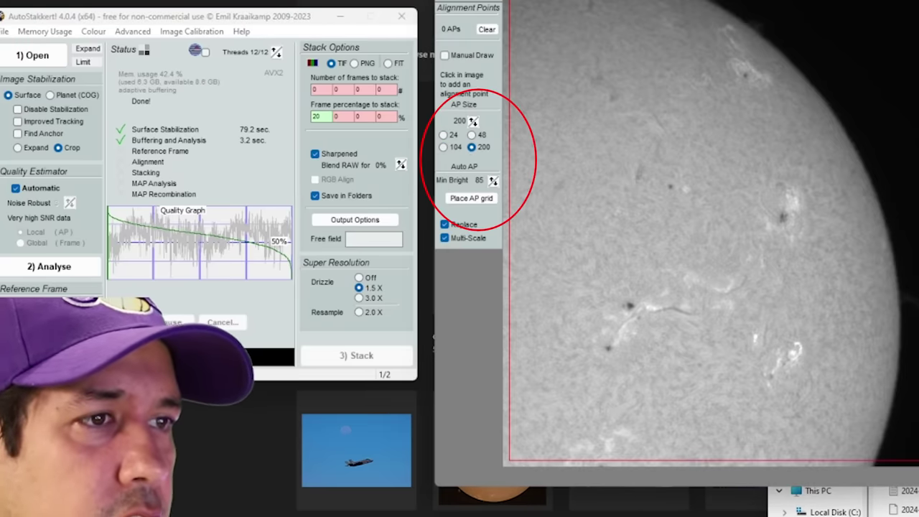
pyautogui.click(442, 147)
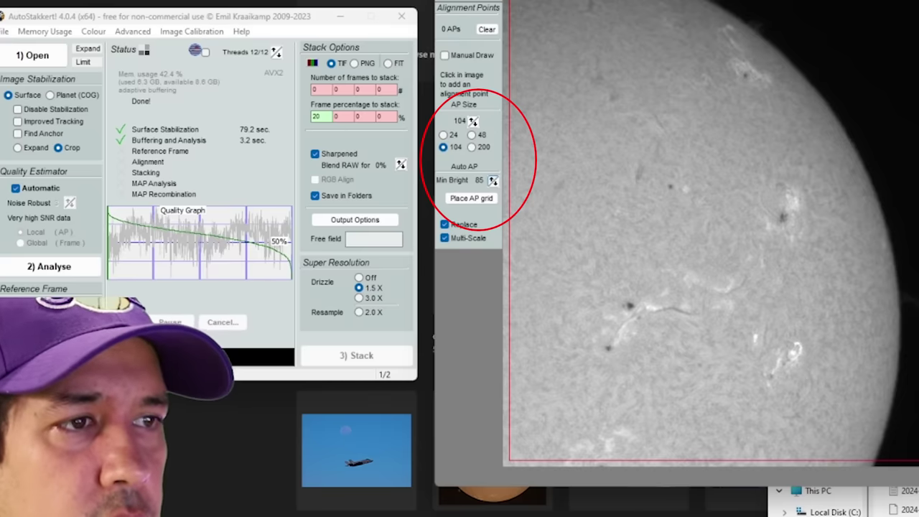
pyautogui.click(470, 198)
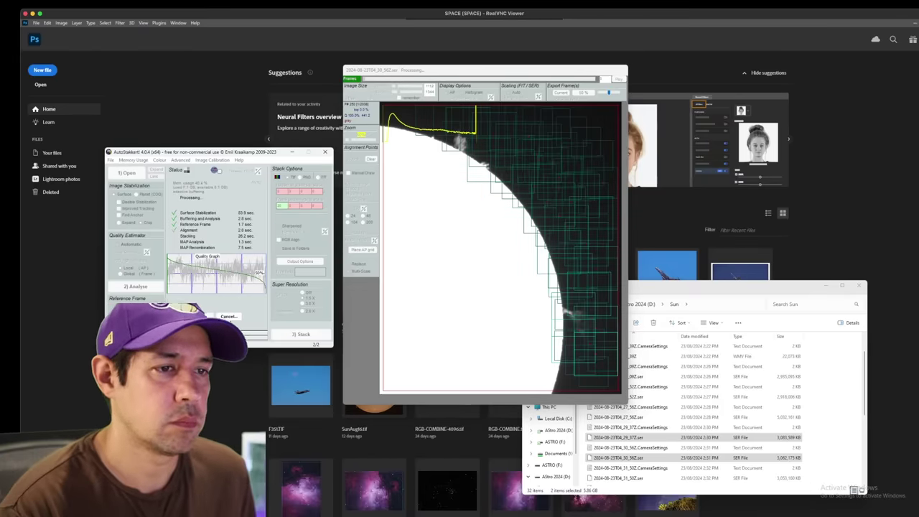
# Step: Open the AS_P20 output folder and view the sharpened 29_37Z surface image (Drizzle15_conv)
pyautogui.moveTo(641, 290); pyautogui.dragTo(634, 69)
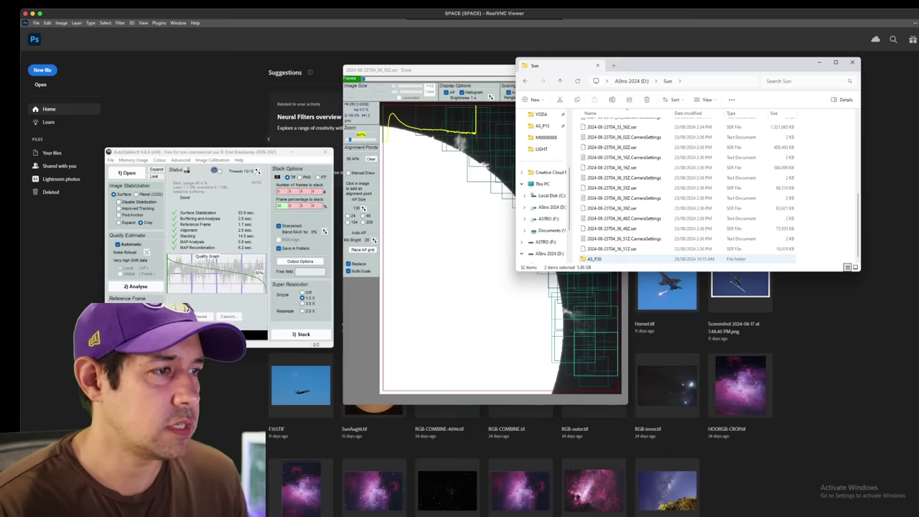
pyautogui.click(596, 259)
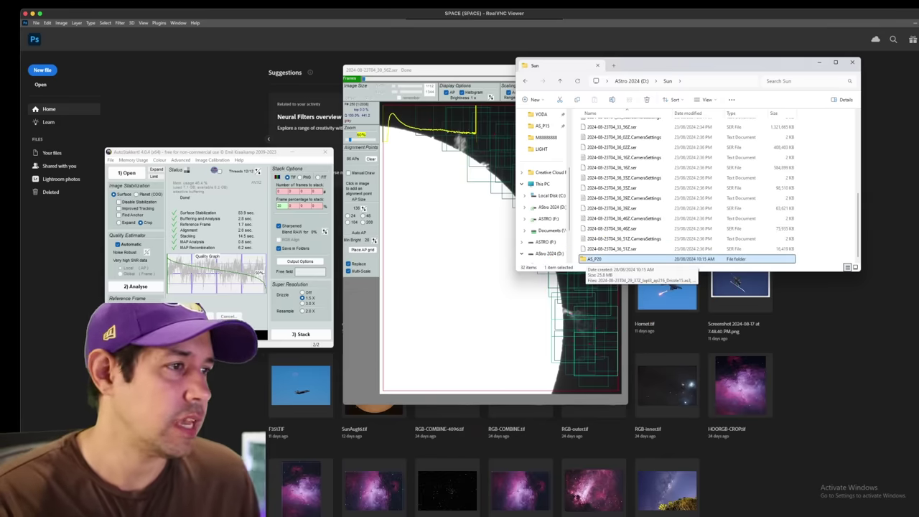
pyautogui.doubleClick(594, 259)
pyautogui.click(677, 136)
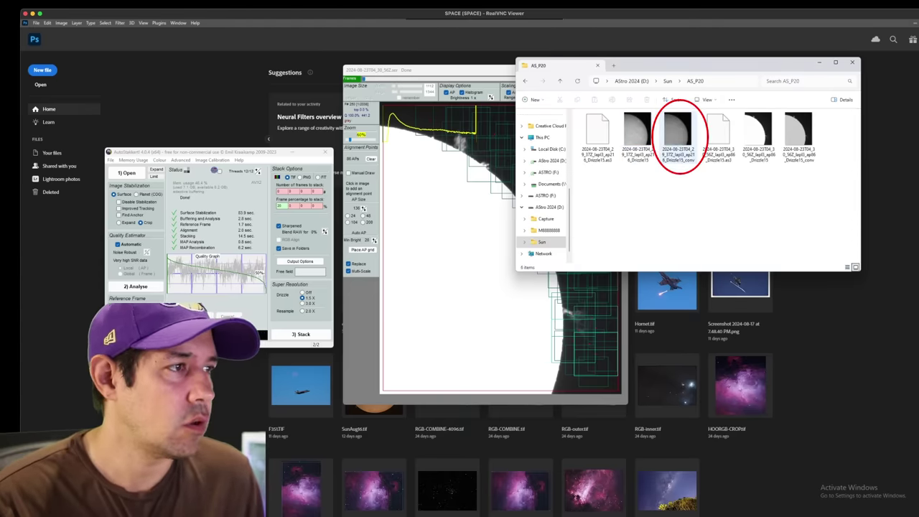
pyautogui.doubleClick(677, 136)
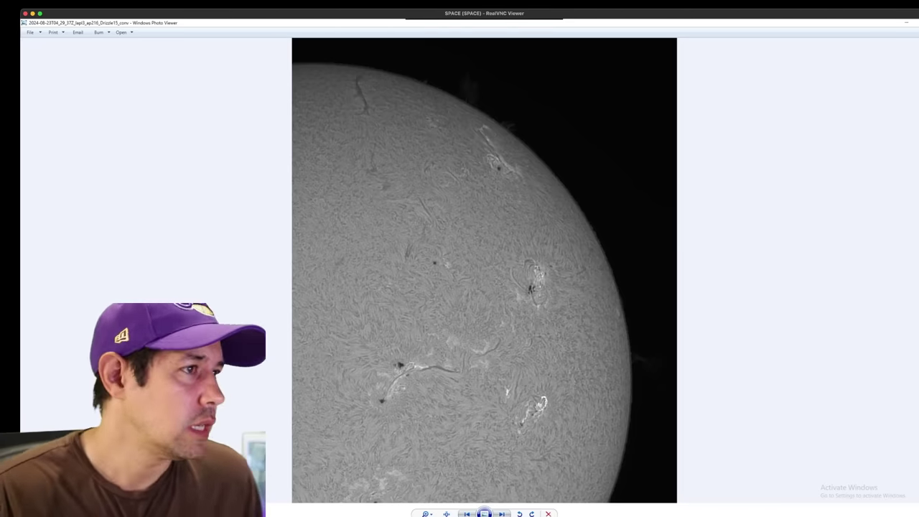
pyautogui.hotkey('alt', 'F4')
# Step: Compare the sharpened and unsharpened 30_56Z prominence images, and view the unsharpened 29_37Z surface image
pyautogui.click(798, 136)
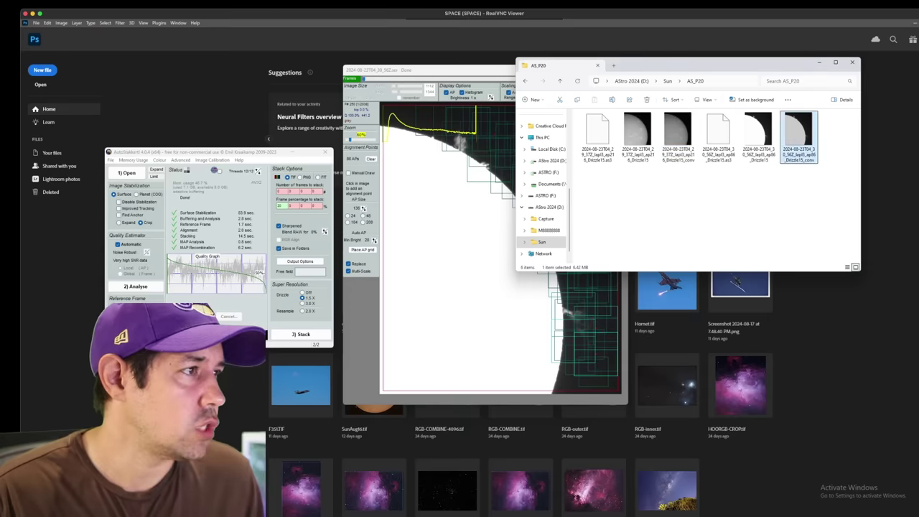
pyautogui.press('Return')
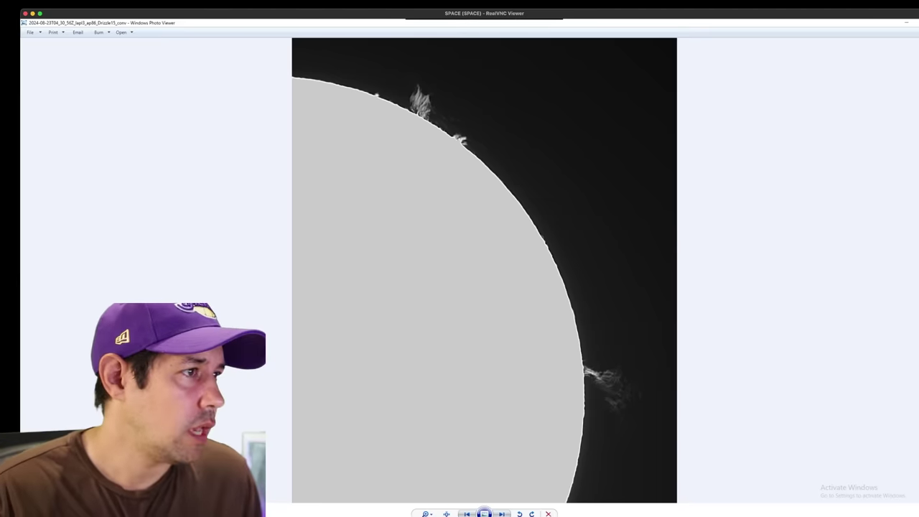
pyautogui.hotkey('alt', 'F4')
pyautogui.press('Right')
pyautogui.press('Return')
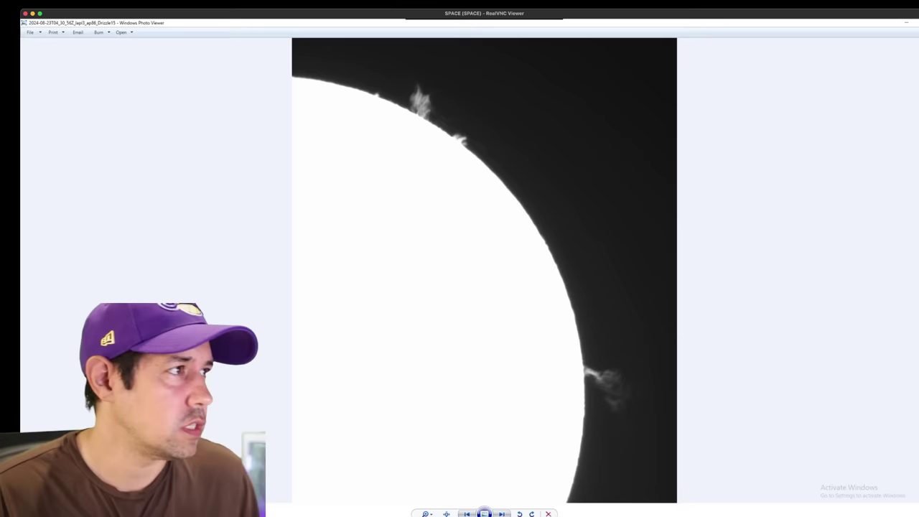
pyautogui.press('Left')
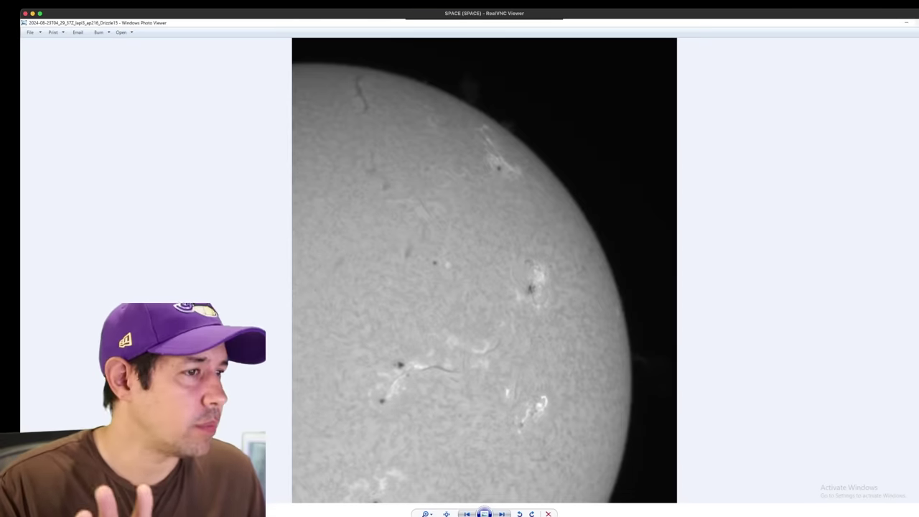
pyautogui.hotkey('alt', 'F4')
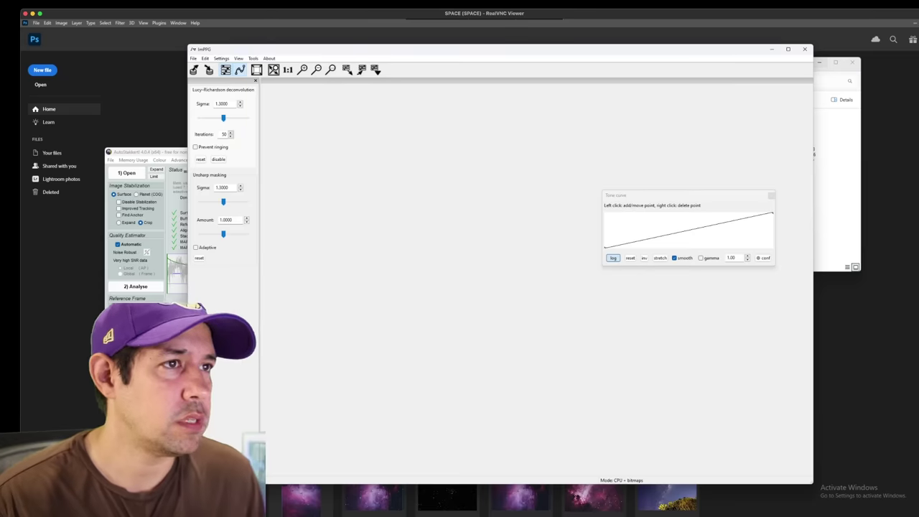
# Step: Switch to ImPPG, arrange its window beside the output folder, and load 2024-08-23T04_29_37Z_lapl3_ap216_Drizzle15.tif
pyautogui.moveTo(364, 50); pyautogui.dragTo(253, 60)
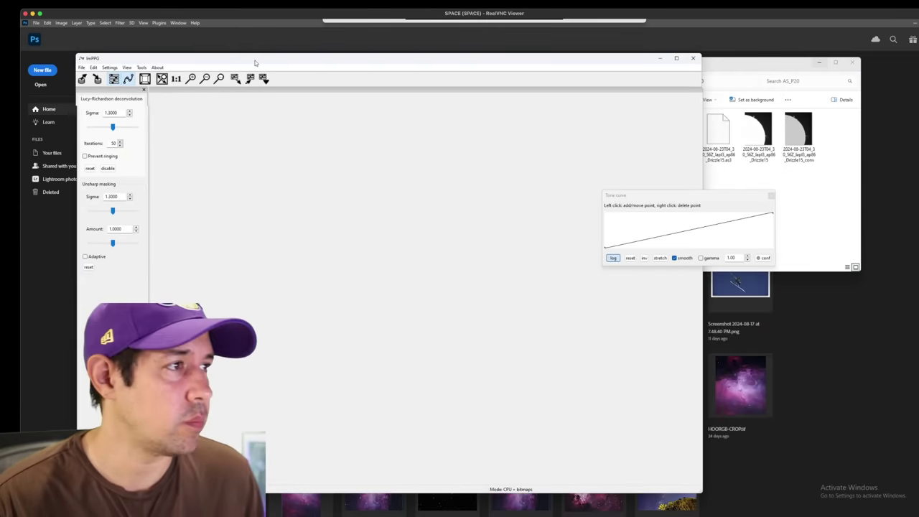
pyautogui.moveTo(734, 64); pyautogui.dragTo(766, 99)
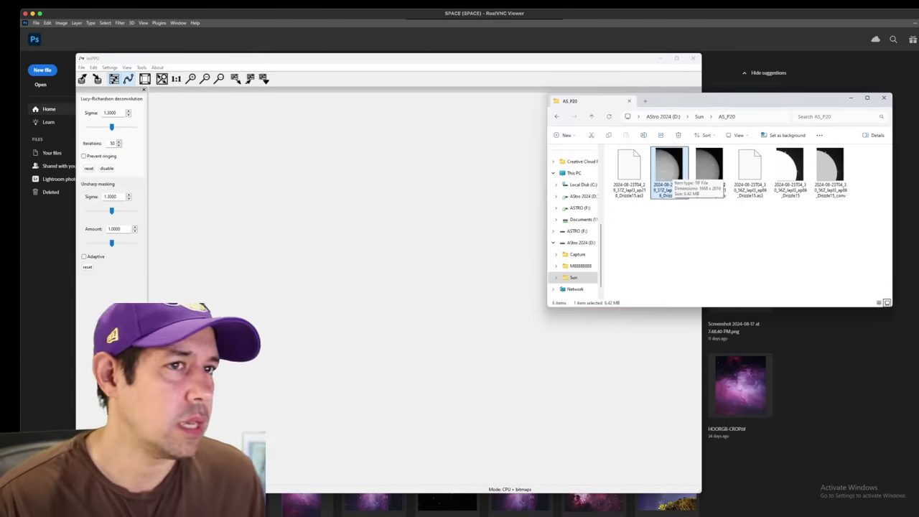
pyautogui.click(82, 79)
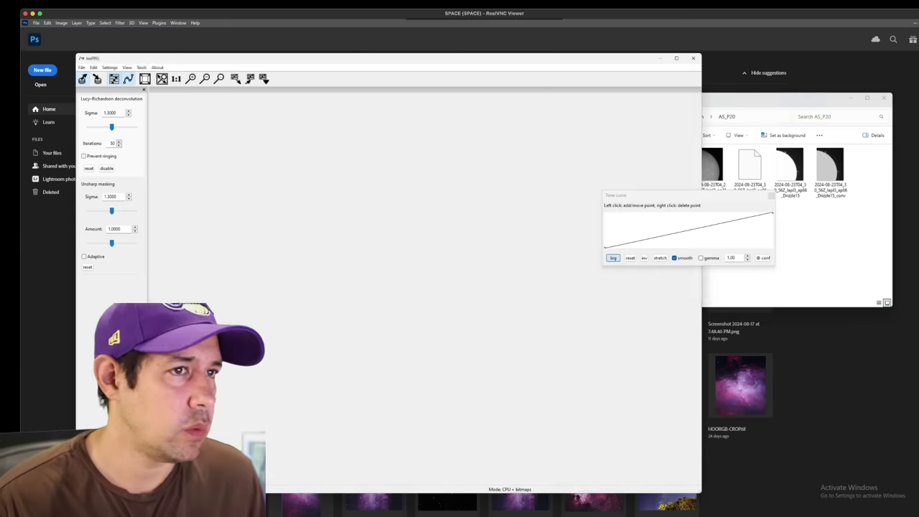
pyautogui.click(186, 92)
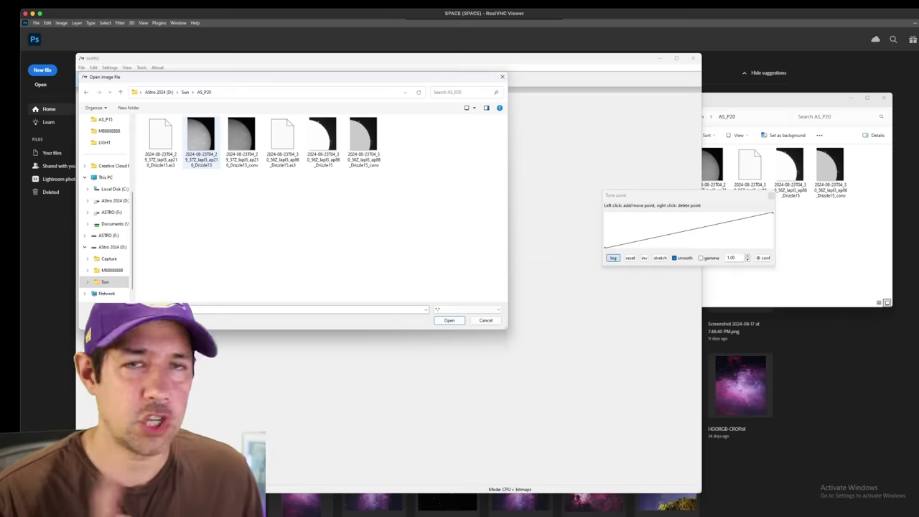
pyautogui.click(201, 142)
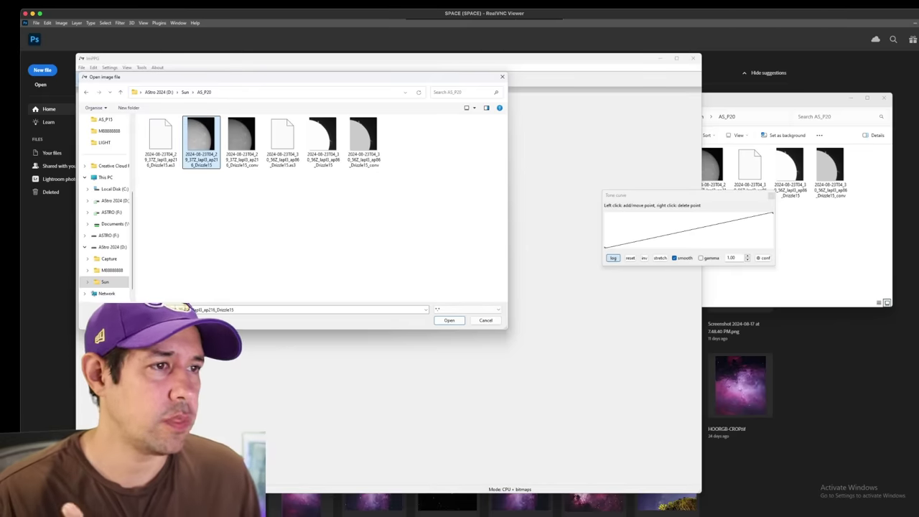
pyautogui.click(448, 320)
pyautogui.scroll(-4, 422, 286)
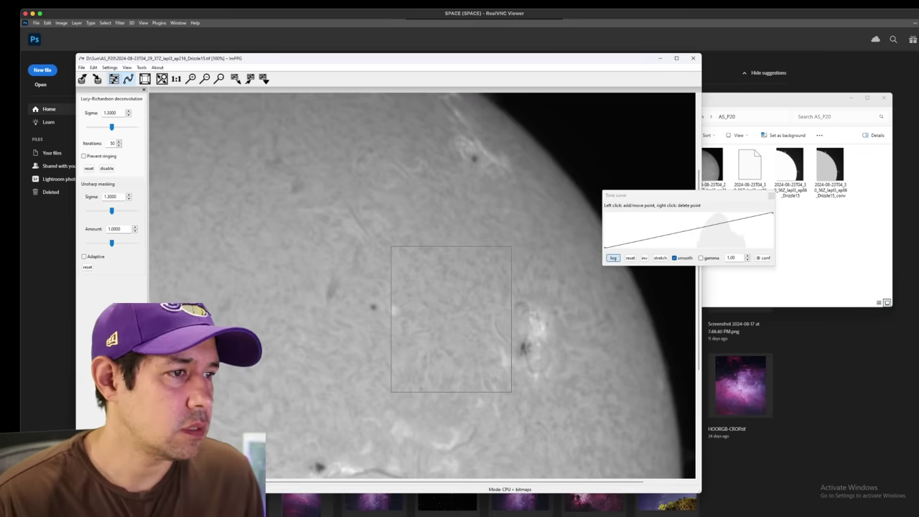
# Step: Try different rectangular processing selections across the solar disk and limb
pyautogui.moveTo(338, 123); pyautogui.dragTo(636, 366)
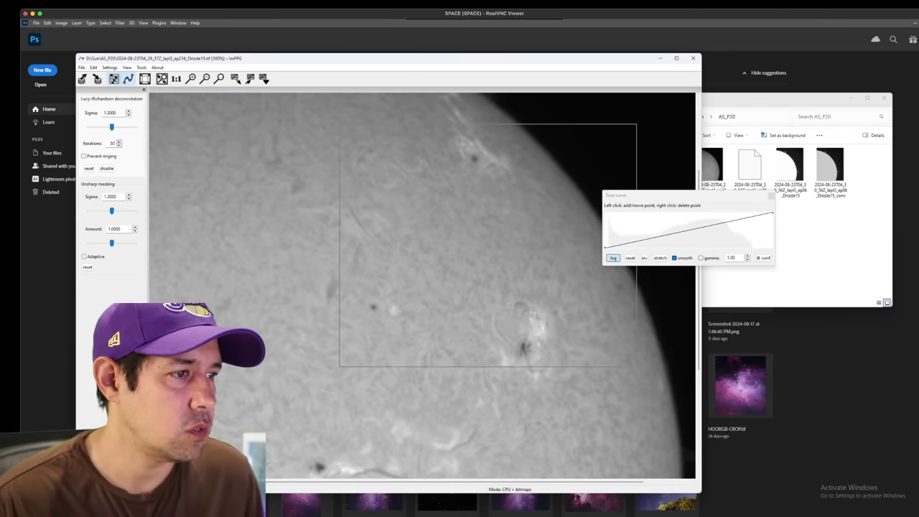
pyautogui.moveTo(453, 200); pyautogui.dragTo(677, 382)
pyautogui.moveTo(676, 121); pyautogui.dragTo(202, 409)
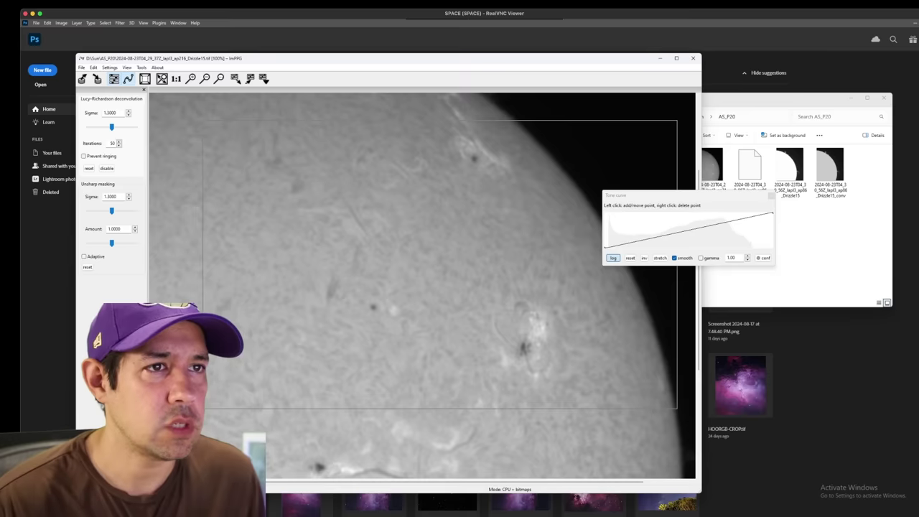
# Step: Select and process the whole solar image, fitting all of it in view
pyautogui.click(145, 79)
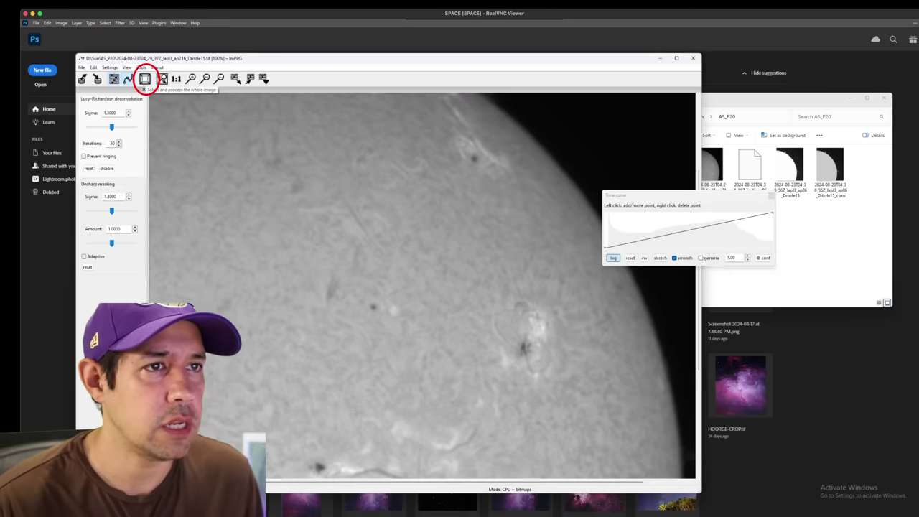
pyautogui.click(205, 78)
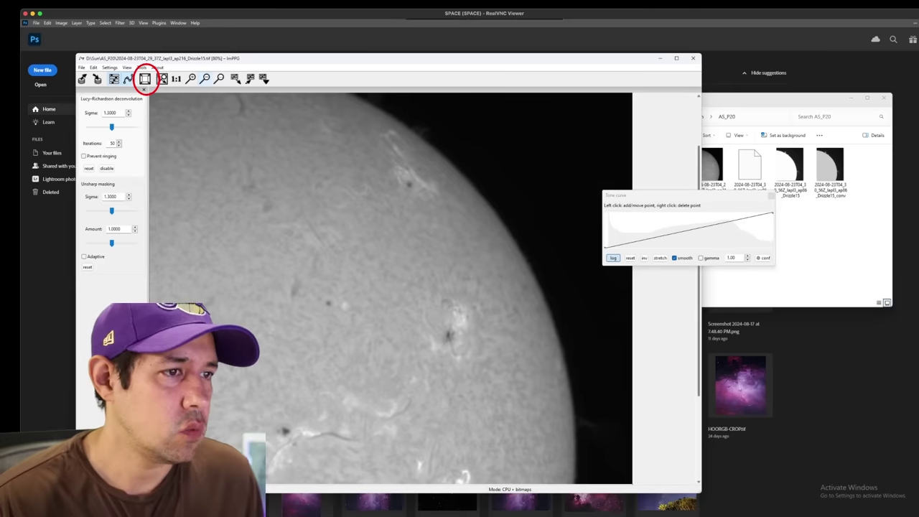
pyautogui.click(205, 79)
pyautogui.click(205, 78)
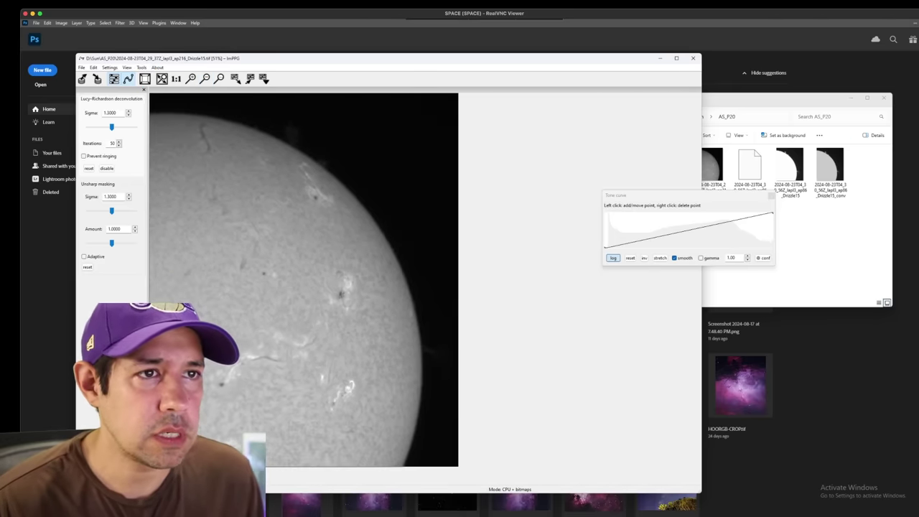
# Step: Set the Lucy–Richardson deconvolution sigma to 2.2, adjust the iterations, and inspect the sharpened surface detail
pyautogui.moveTo(112, 127); pyautogui.dragTo(119, 127)
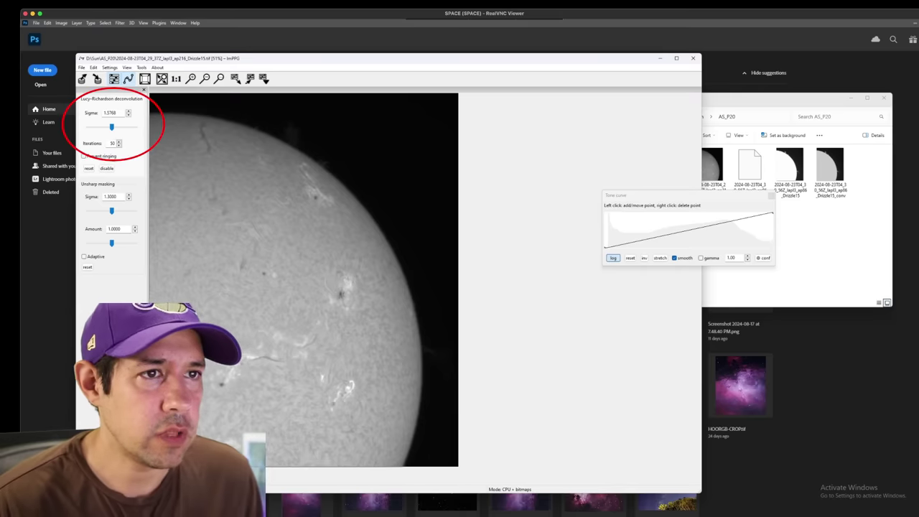
pyautogui.doubleClick(112, 143)
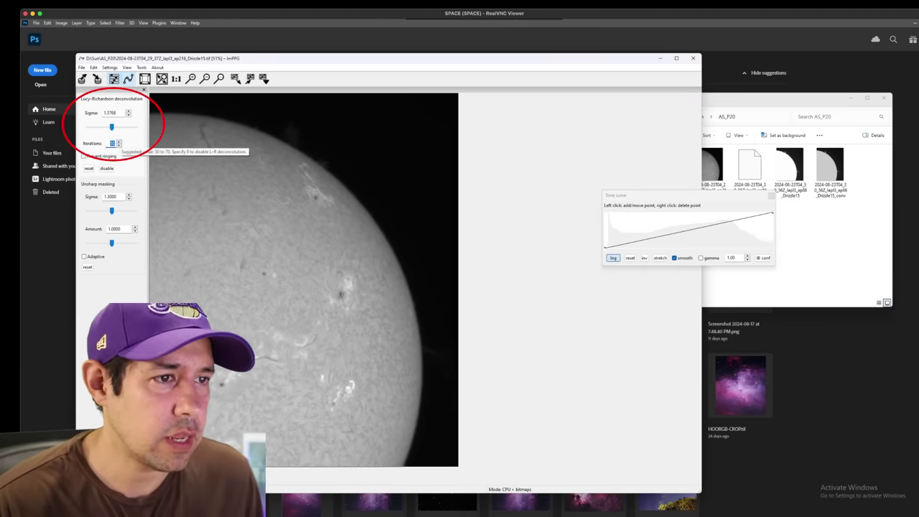
pyautogui.scroll(-3, 302, 279)
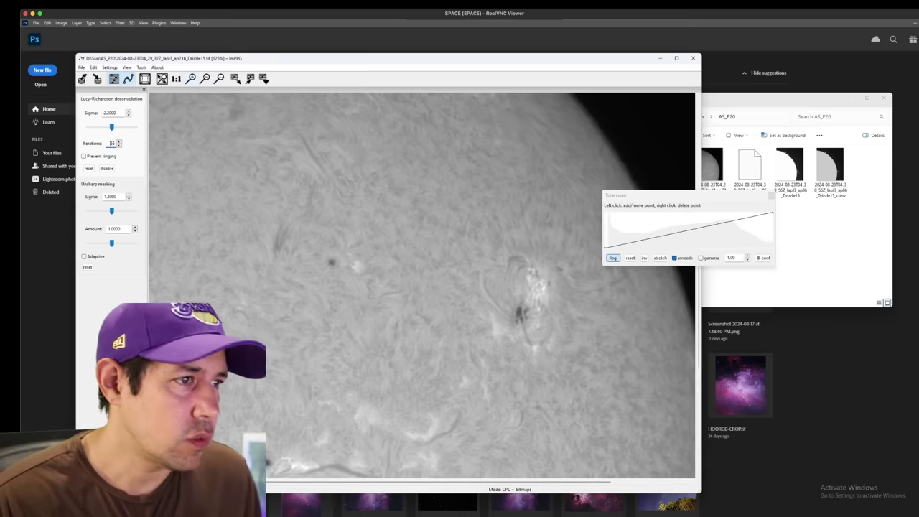
pyautogui.click(205, 78)
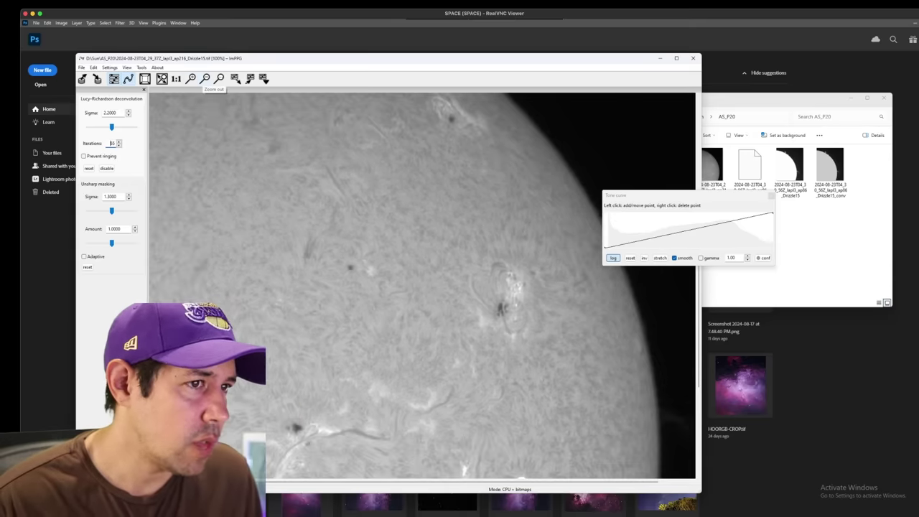
pyautogui.click(205, 78)
pyautogui.click(205, 79)
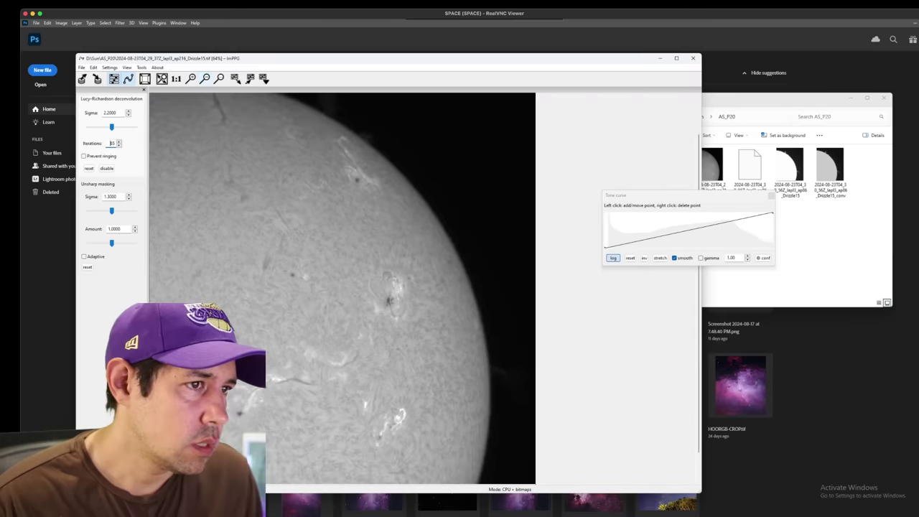
pyautogui.click(205, 78)
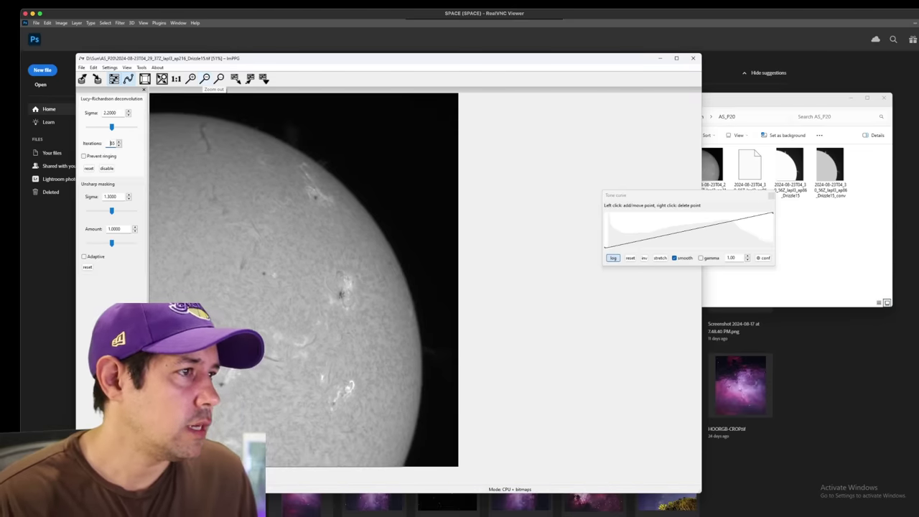
# Step: Invert the solar surface image's brightness levels with the tone curve, keeping the curve window beside the image
pyautogui.moveTo(625, 195); pyautogui.dragTo(329, 185)
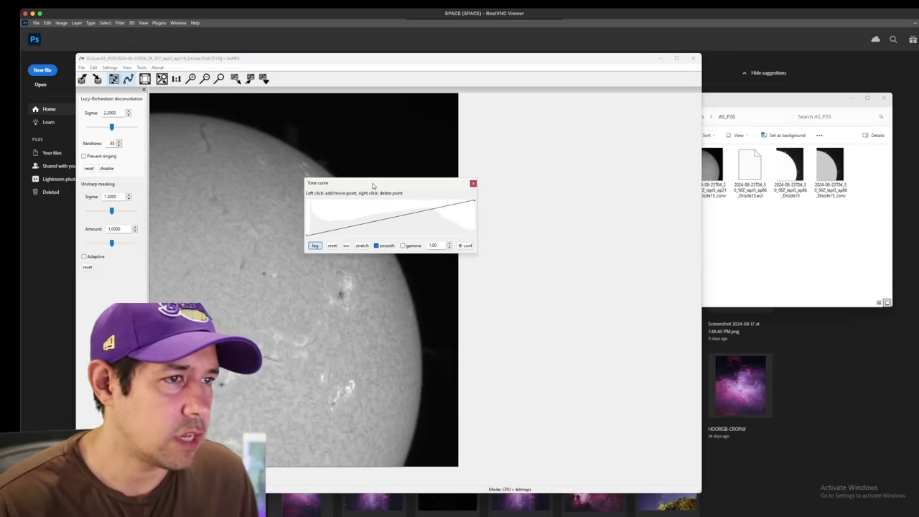
pyautogui.click(348, 250)
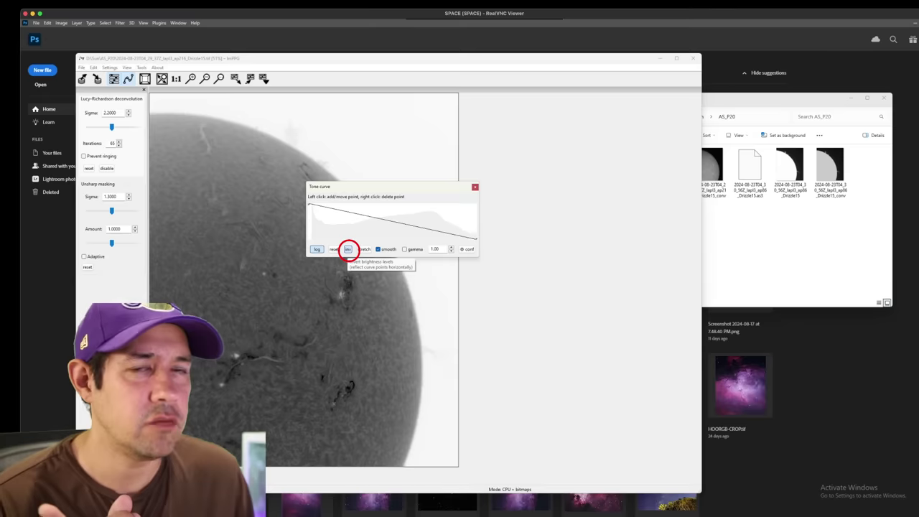
pyautogui.moveTo(357, 186); pyautogui.dragTo(512, 218)
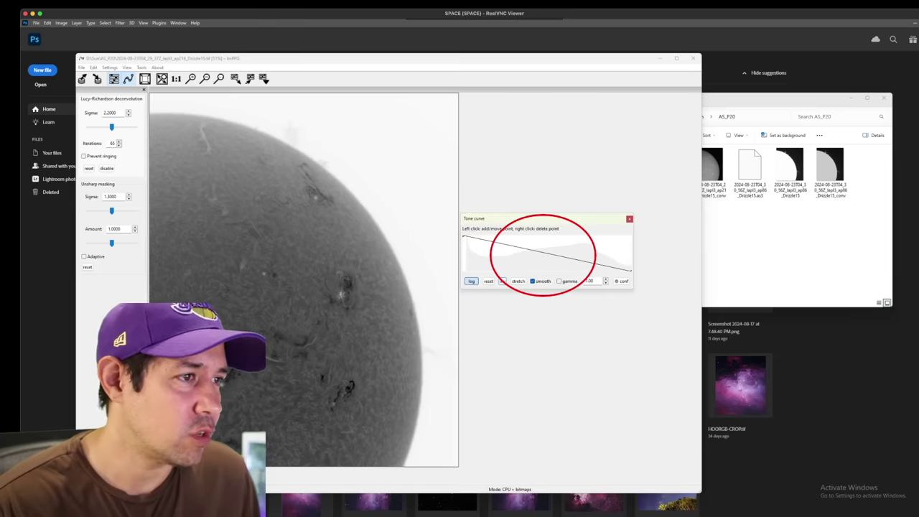
# Step: Try shaping the inverted tone curve with several control points to adjust the disk's contrast
pyautogui.moveTo(539, 251); pyautogui.dragTo(545, 249)
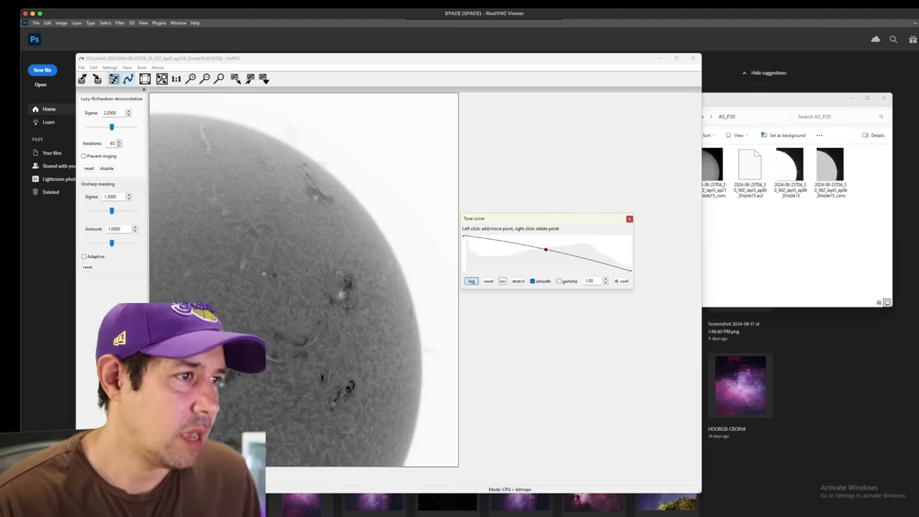
pyautogui.click(601, 262)
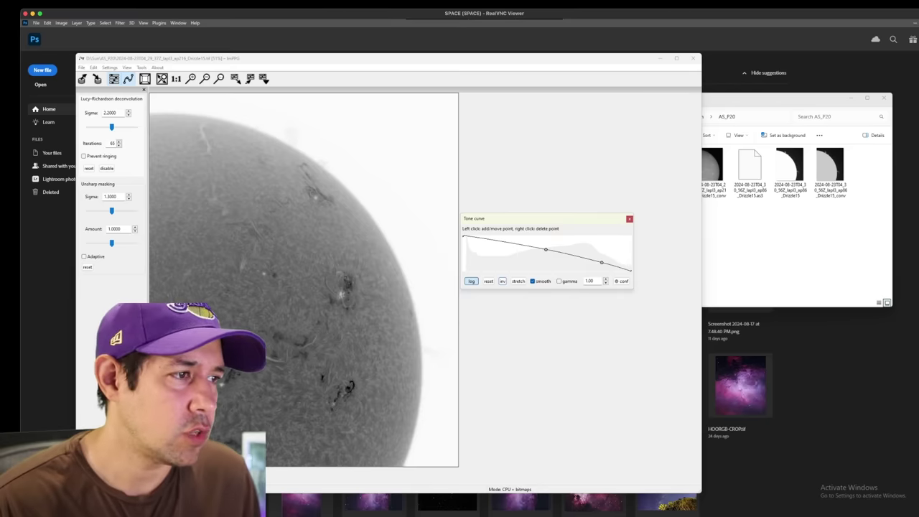
pyautogui.click(580, 256)
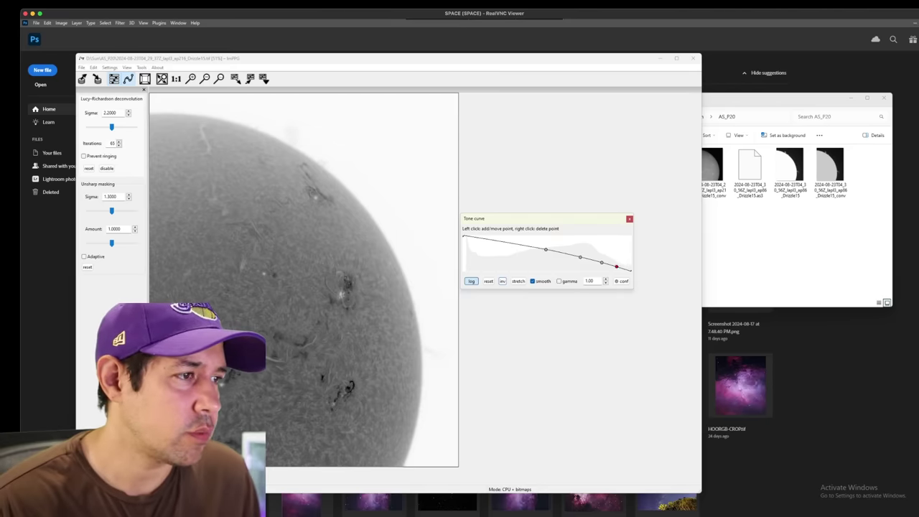
pyautogui.moveTo(601, 262); pyautogui.dragTo(599, 261)
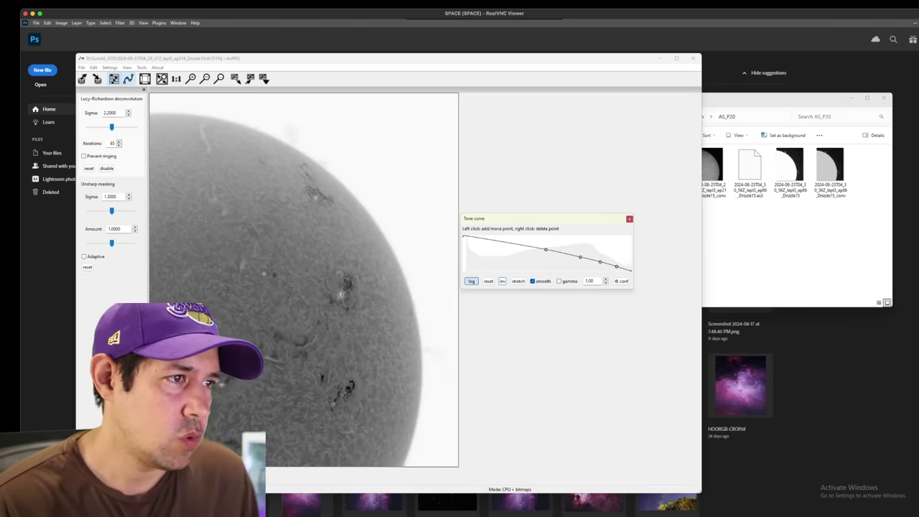
pyautogui.click(489, 239)
pyautogui.moveTo(489, 239); pyautogui.dragTo(495, 242)
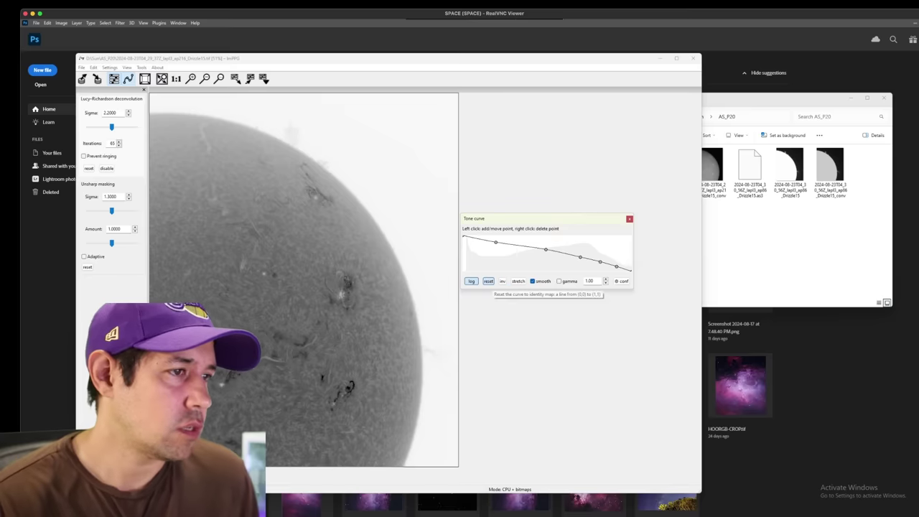
# Step: Reset and re-invert the tone curve, and raise it slightly with a single point near the middle
pyautogui.click(488, 282)
pyautogui.click(503, 281)
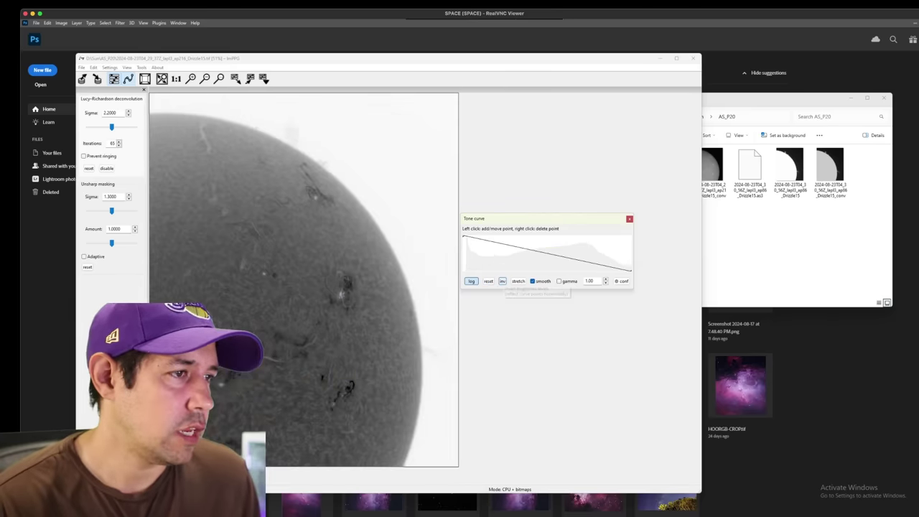
pyautogui.moveTo(548, 254); pyautogui.dragTo(552, 248)
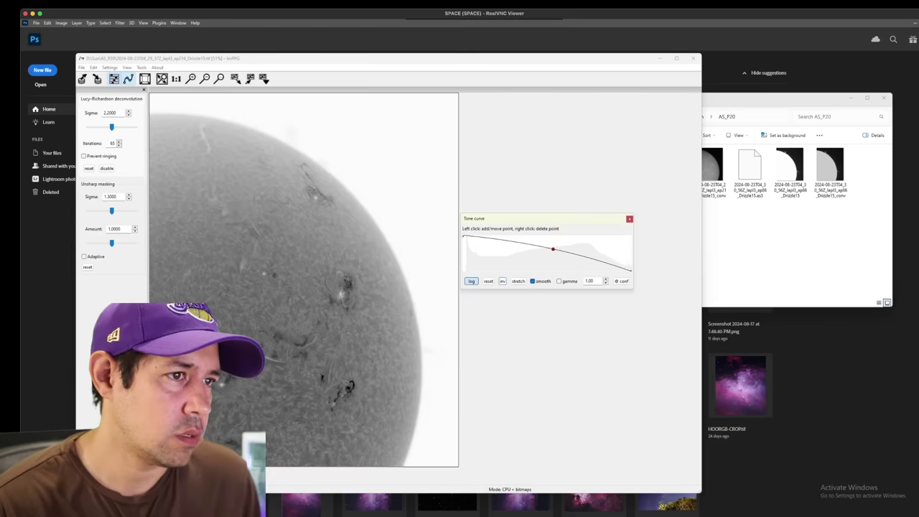
# Step: Save the processed surface image as INSIDE in the AS_P20 folder
pyautogui.click(98, 79)
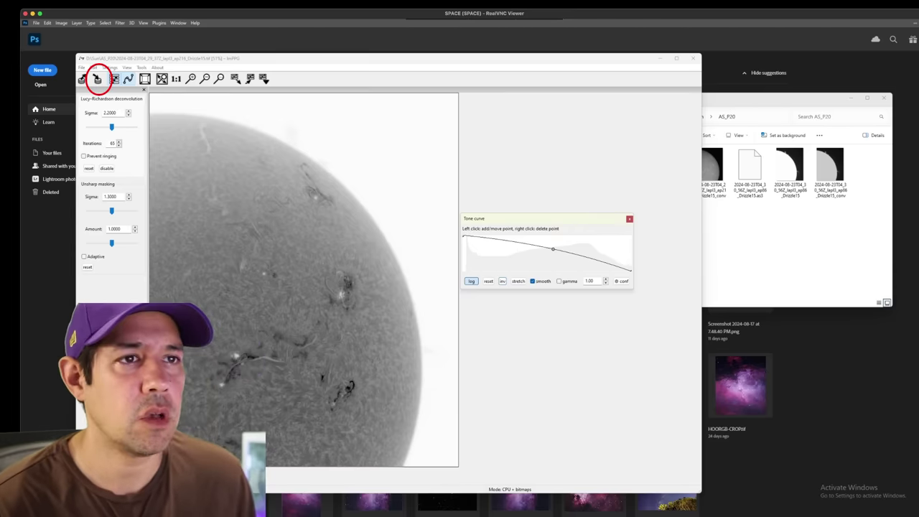
pyautogui.click(98, 79)
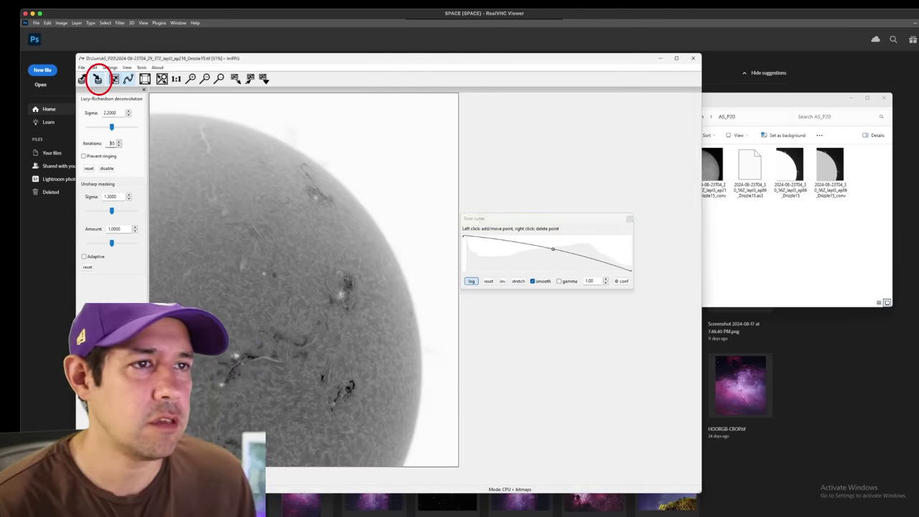
pyautogui.click(185, 92)
pyautogui.doubleClick(157, 140)
pyautogui.click(158, 294)
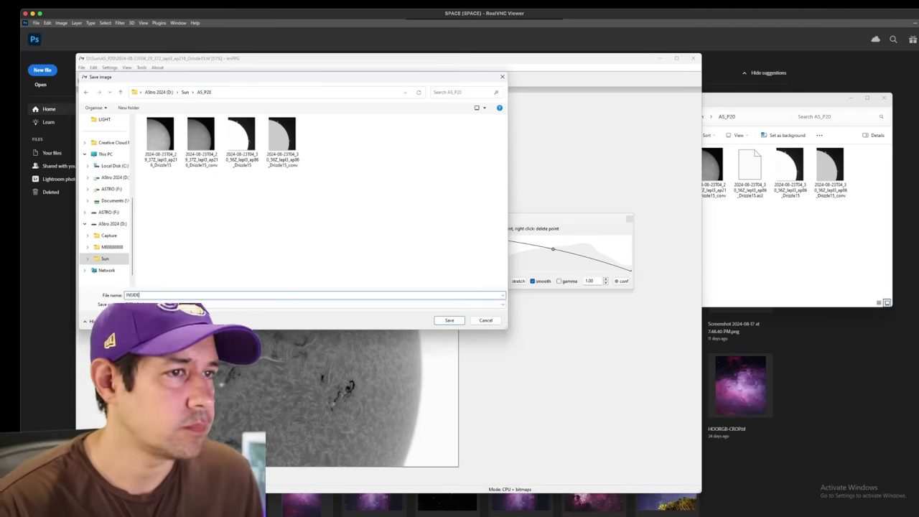
pyautogui.press('Return')
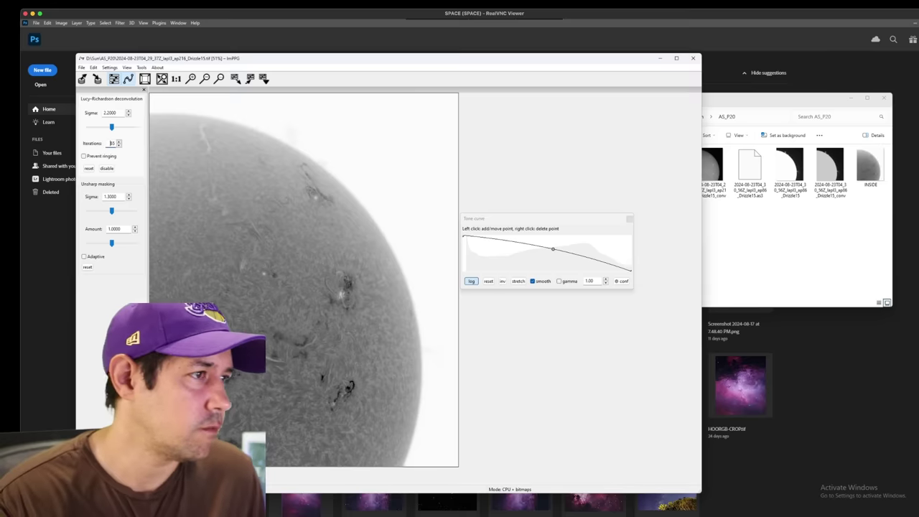
# Step: Open the stacked prominence image 2024-08-23T04_30_56Z_lapl3_ap86_Drizzle15.tif from the AS_P20 folder
pyautogui.click(81, 79)
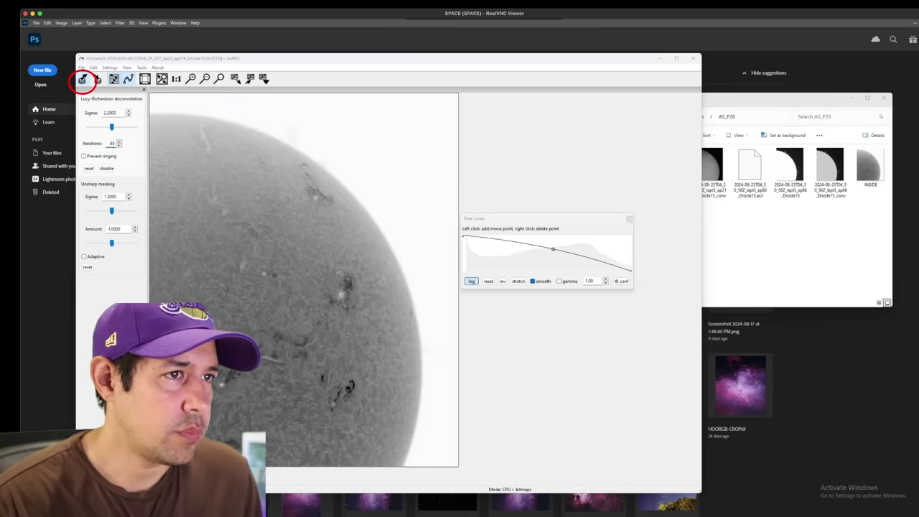
pyautogui.click(323, 140)
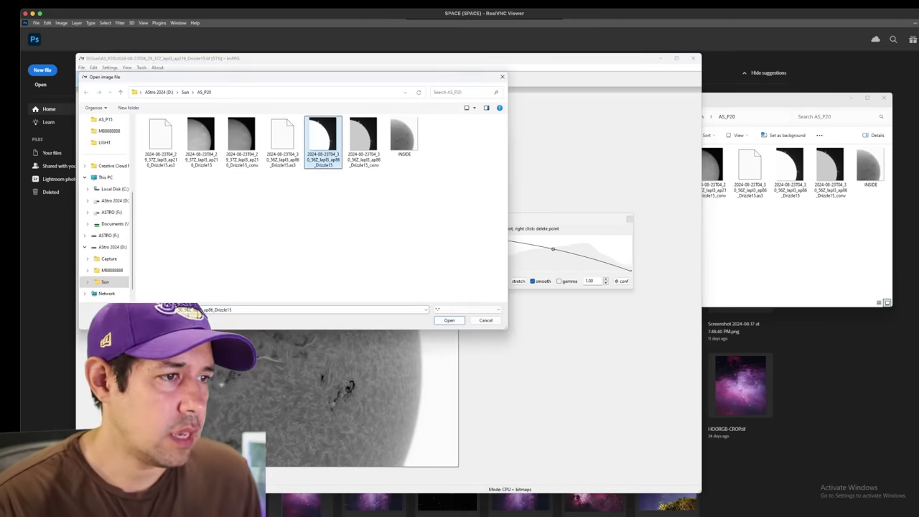
pyautogui.press('Return')
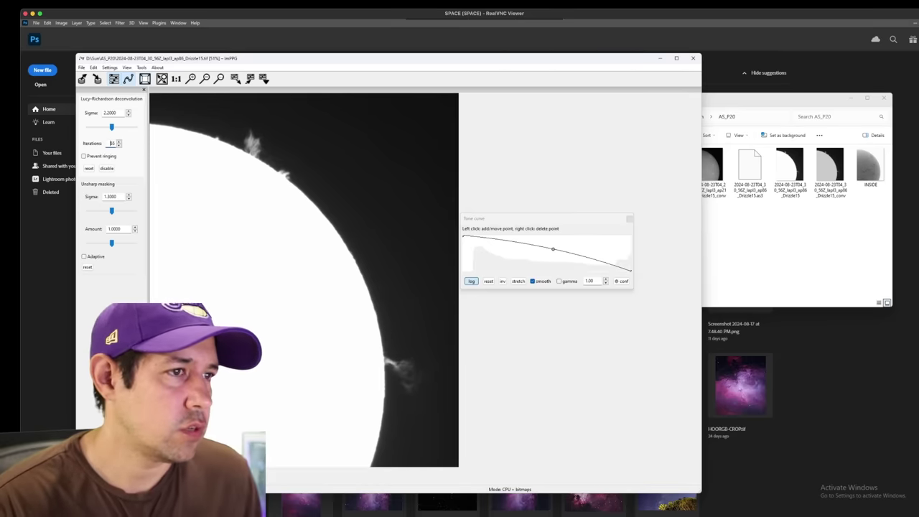
# Step: Reset and invert the prominence image's tone curve with one point near the middle, and save the result as OUTSIDE
pyautogui.click(488, 281)
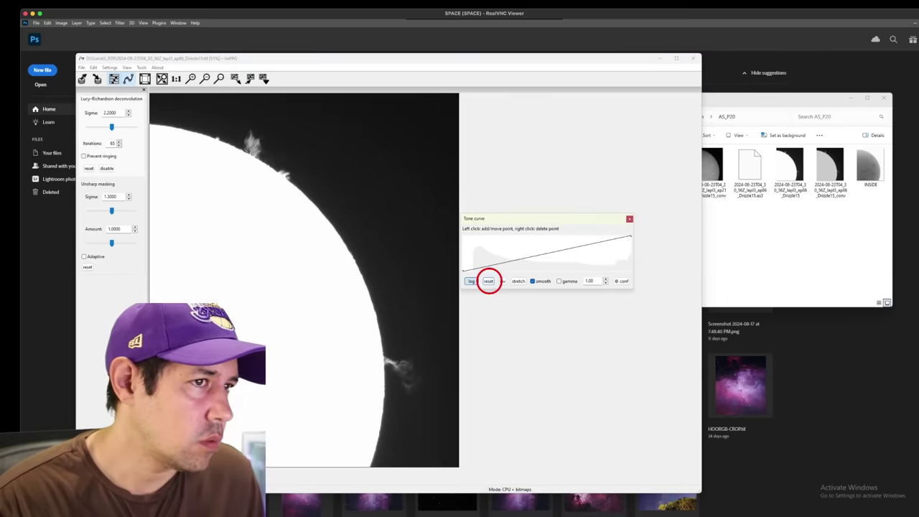
pyautogui.click(502, 281)
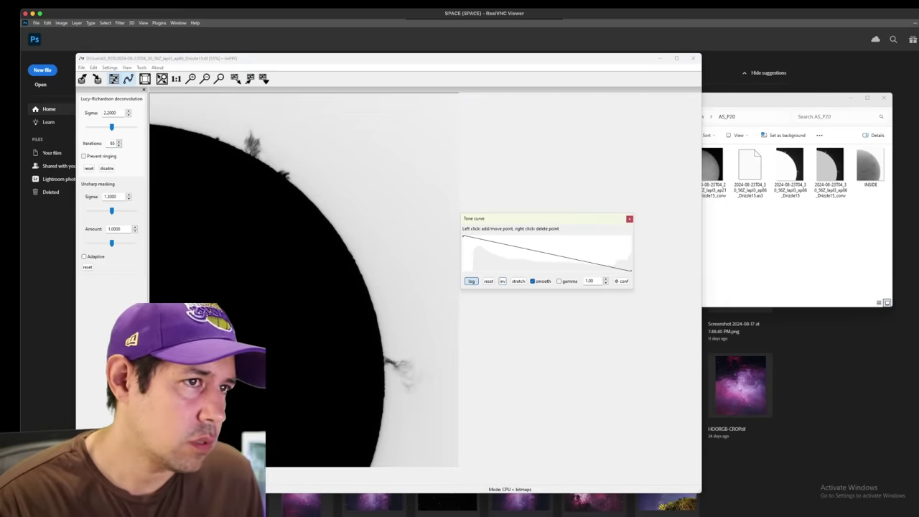
pyautogui.moveTo(550, 254); pyautogui.dragTo(544, 253)
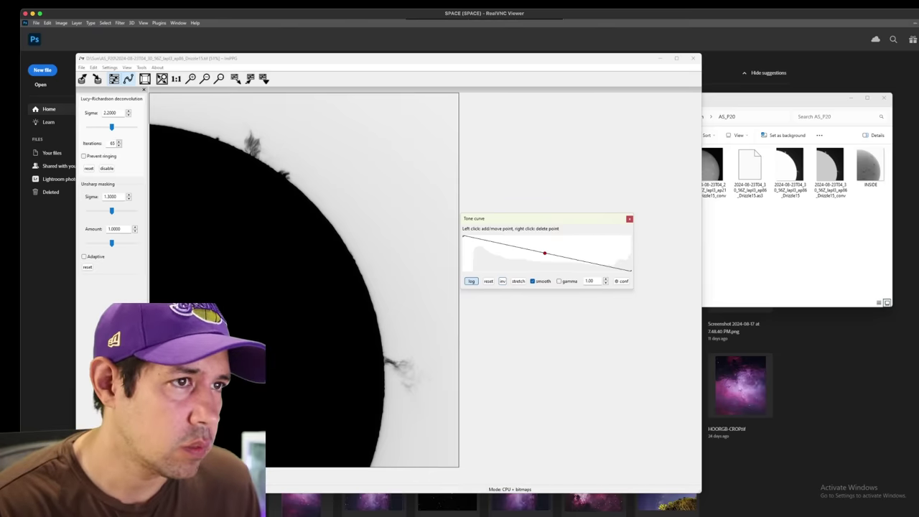
pyautogui.click(97, 78)
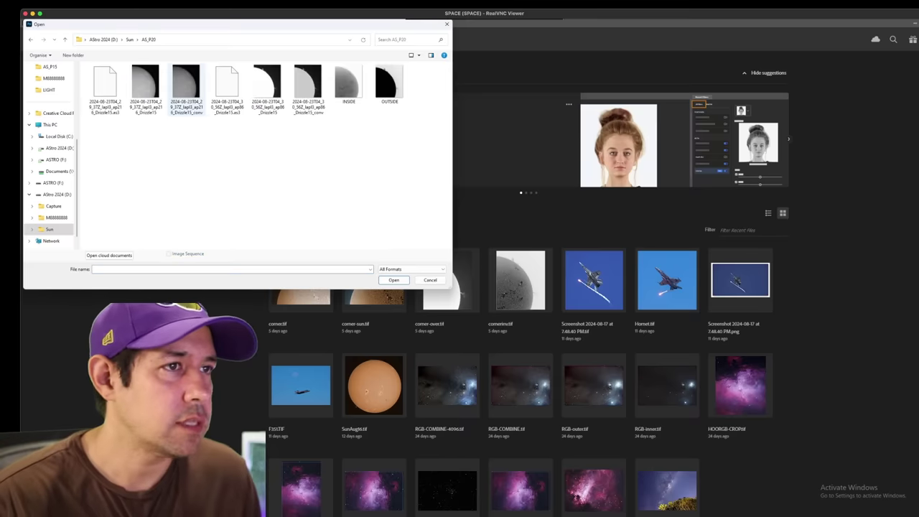
# Step: Switch to Photoshop, open the INSIDE and OUTSIDE images together, and compare them
pyautogui.click(348, 84)
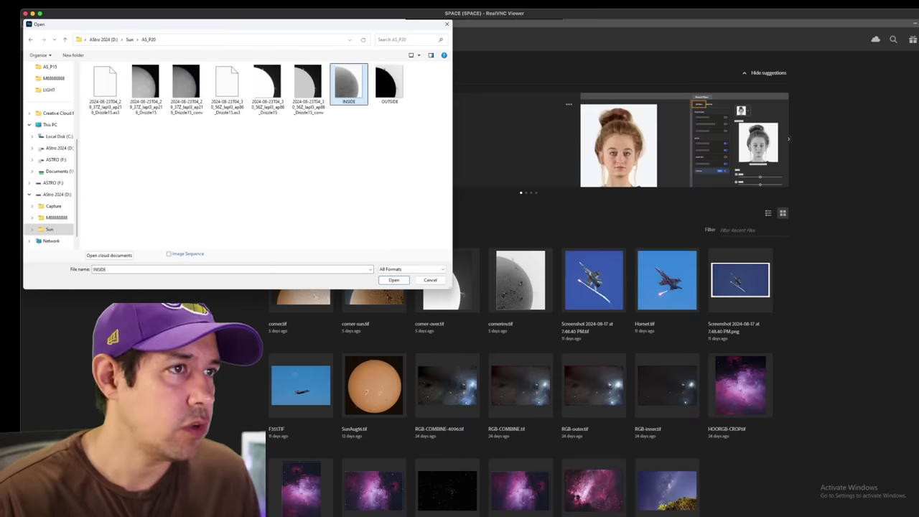
pyautogui.keyDown('shift'); pyautogui.click(389, 84); pyautogui.keyUp('shift')
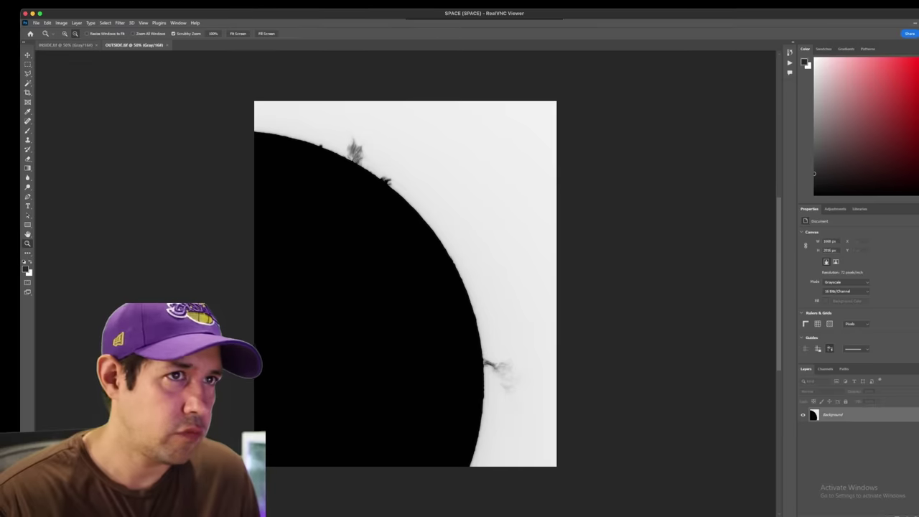
pyautogui.click(65, 45)
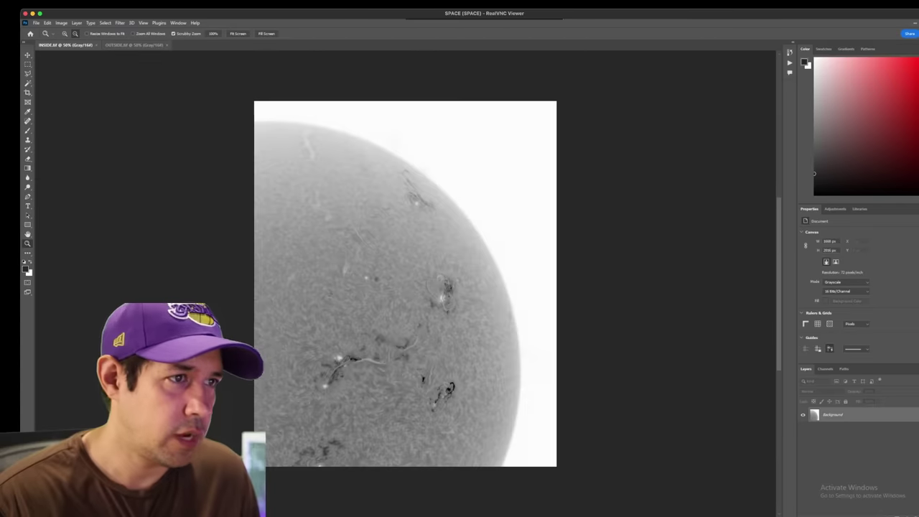
pyautogui.click(134, 45)
pyautogui.click(66, 46)
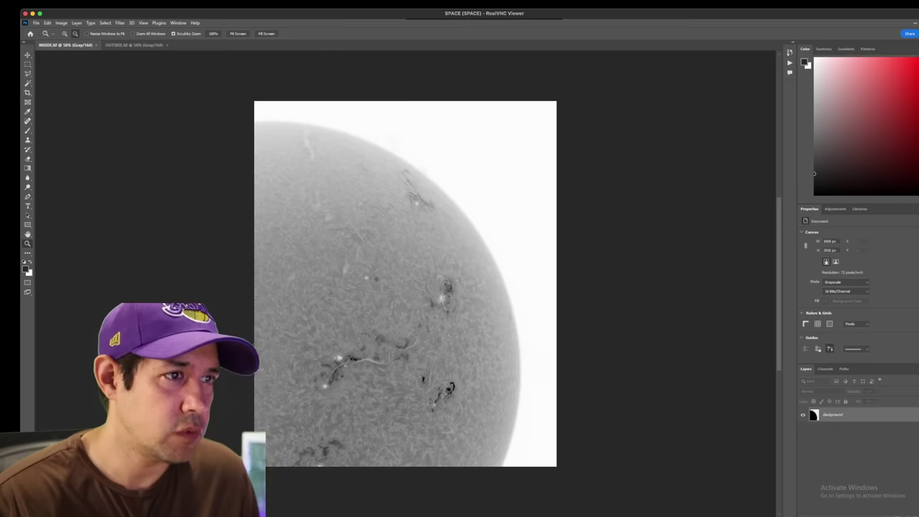
pyautogui.click(133, 45)
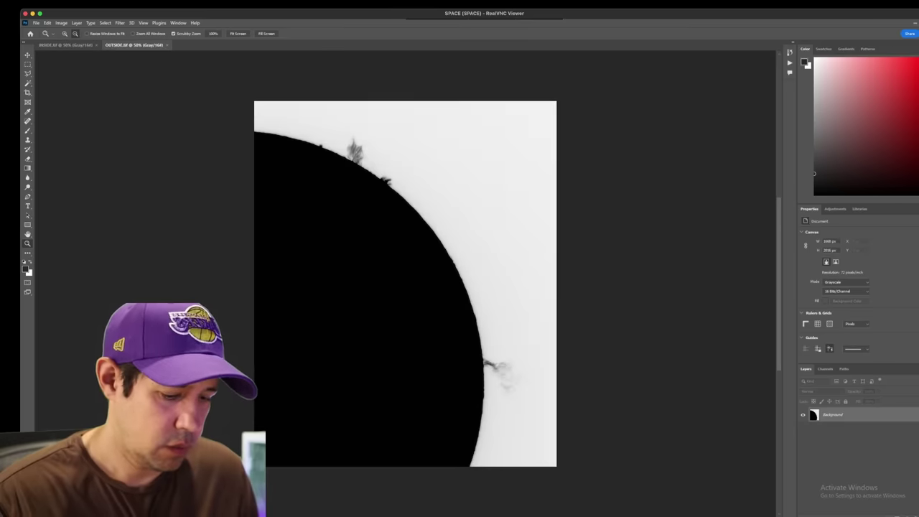
# Step: Copy the entire OUTSIDE image and paste it as a new layer over the INSIDE image
pyautogui.hotkey('ctrl', 'a')
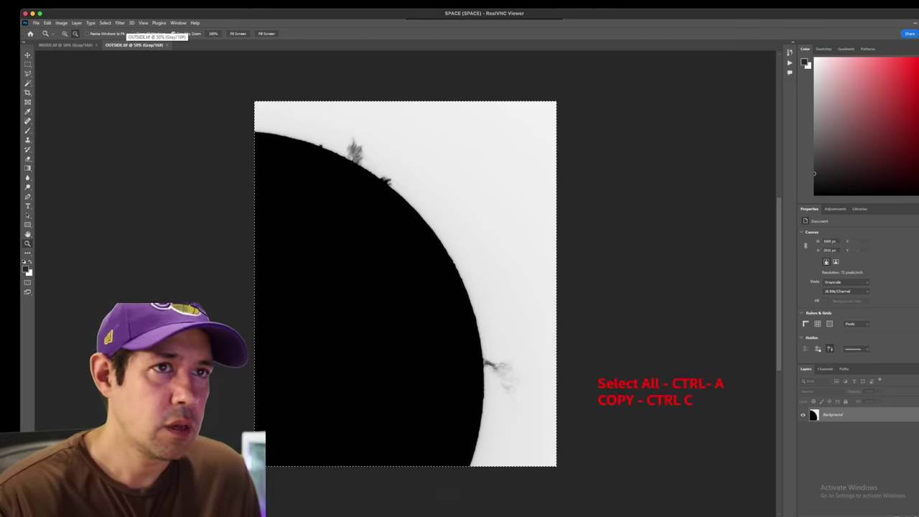
pyautogui.click(65, 45)
pyautogui.hotkey('ctrl', 'Tab')
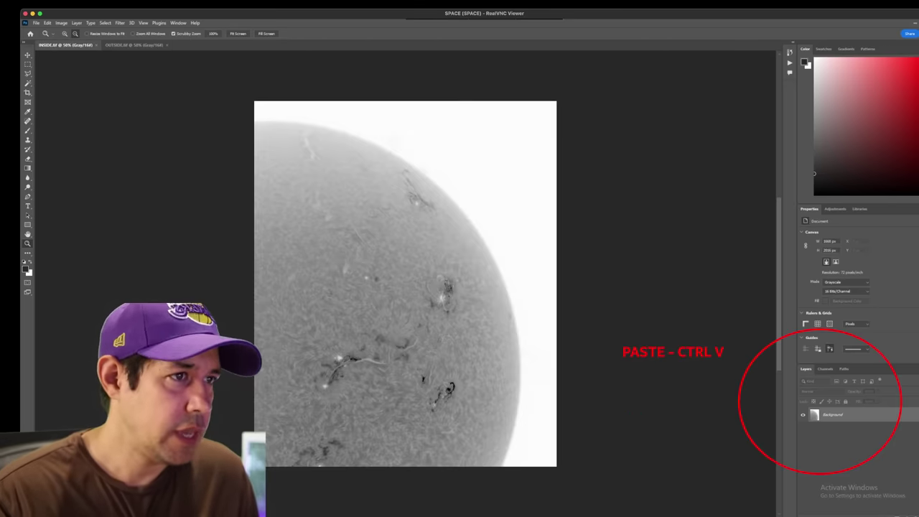
pyautogui.press('super+v')
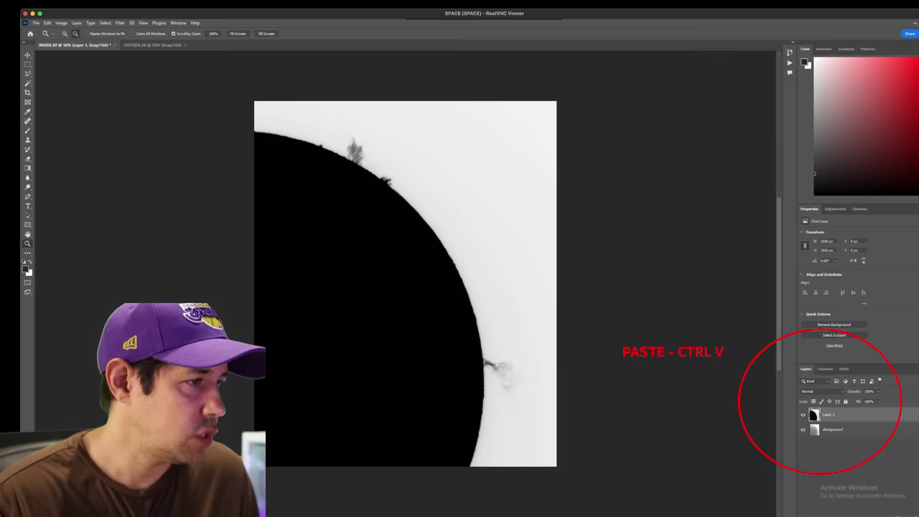
# Step: Lower the pasted layer's opacity to 57% in Normal mode and align its dark disk with the solar limb underneath
pyautogui.click(814, 391)
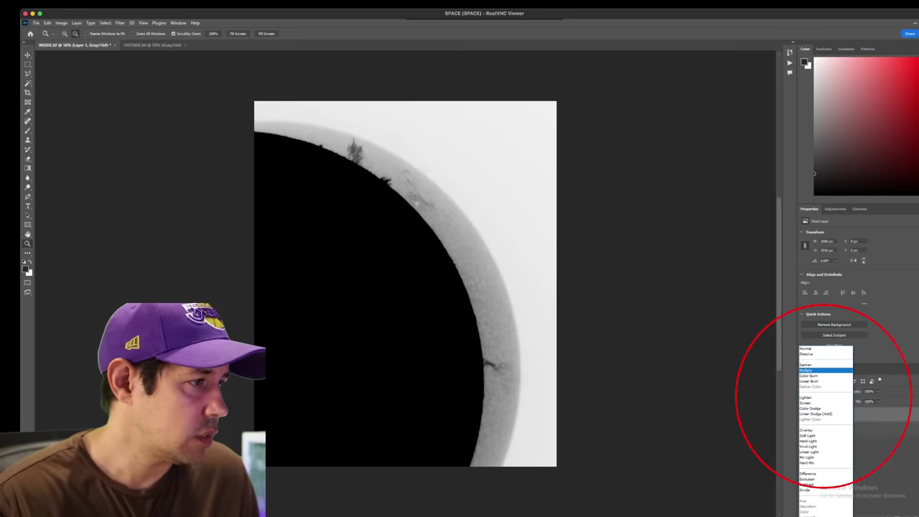
pyautogui.click(878, 391)
pyautogui.click(877, 391)
pyautogui.moveTo(878, 400); pyautogui.dragTo(864, 400)
pyautogui.press('v')
pyautogui.moveTo(479, 291); pyautogui.dragTo(522, 273)
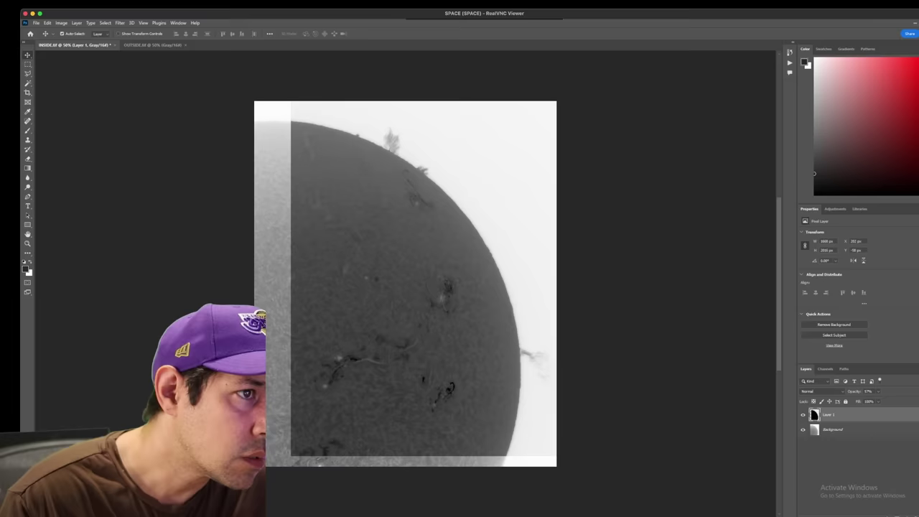
pyautogui.click(802, 415)
pyautogui.click(802, 415)
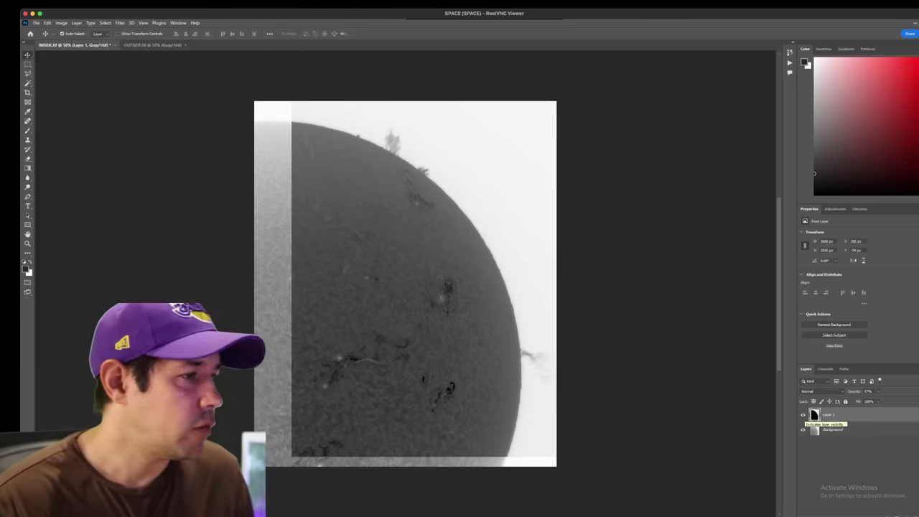
# Step: Invert the pasted layer, blend it with Multiply at 100% opacity, and crop the canvas to the area where both layers overlap
pyautogui.click(811, 391)
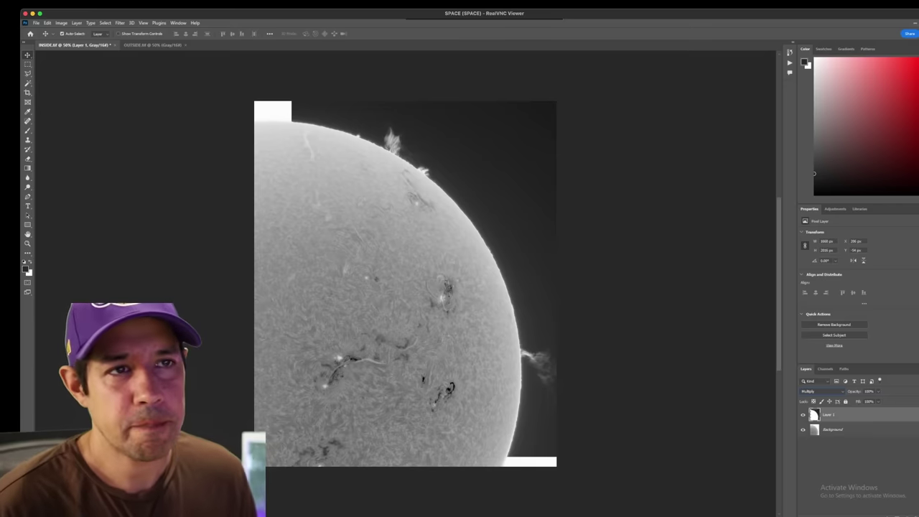
pyautogui.click(28, 64)
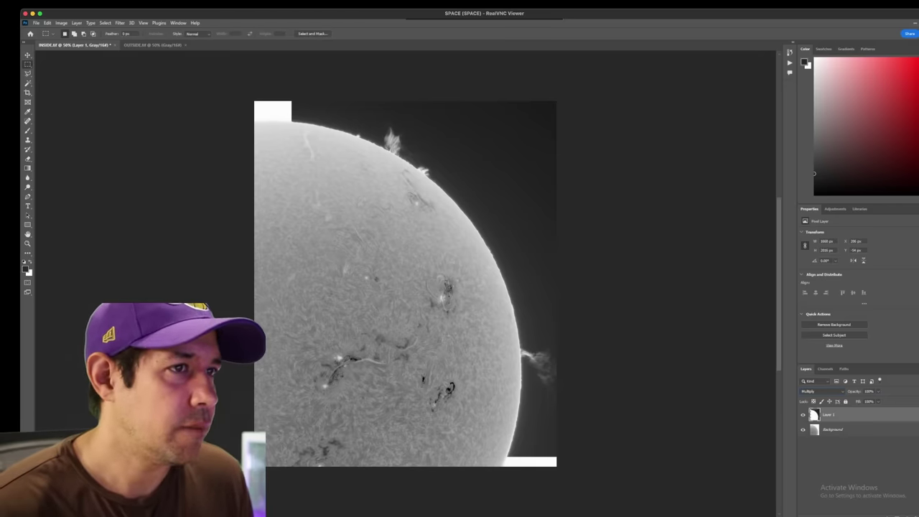
pyautogui.moveTo(292, 101); pyautogui.dragTo(554, 400)
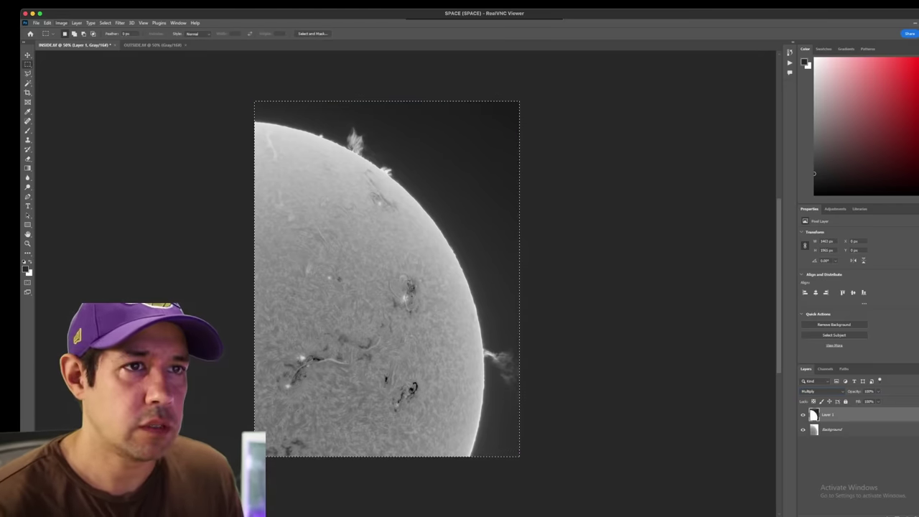
# Step: Rotate the canvas 90° counterclockwise and convert the image from grayscale to RGB Color without flattening its layers
pyautogui.click(61, 22)
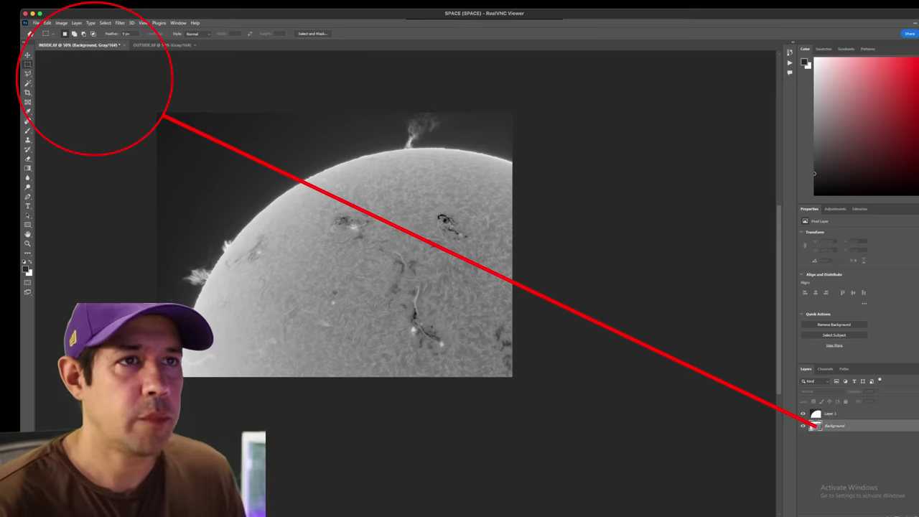
pyautogui.click(61, 22)
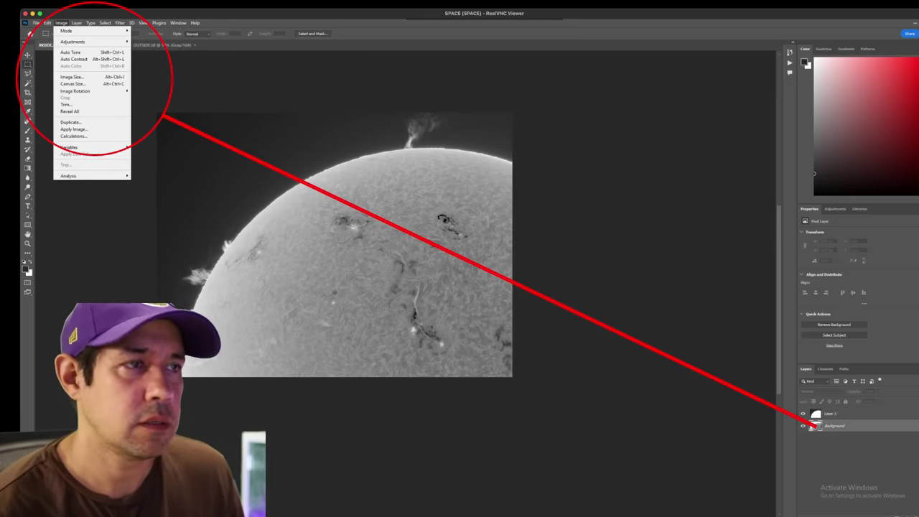
pyautogui.press('Escape')
pyautogui.click(846, 460)
pyautogui.click(834, 426)
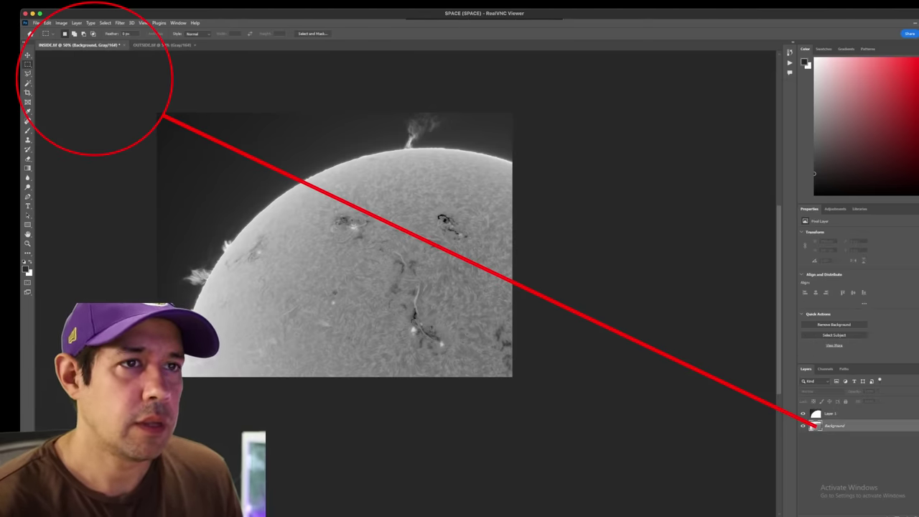
pyautogui.click(76, 23)
pyautogui.moveTo(99, 118)
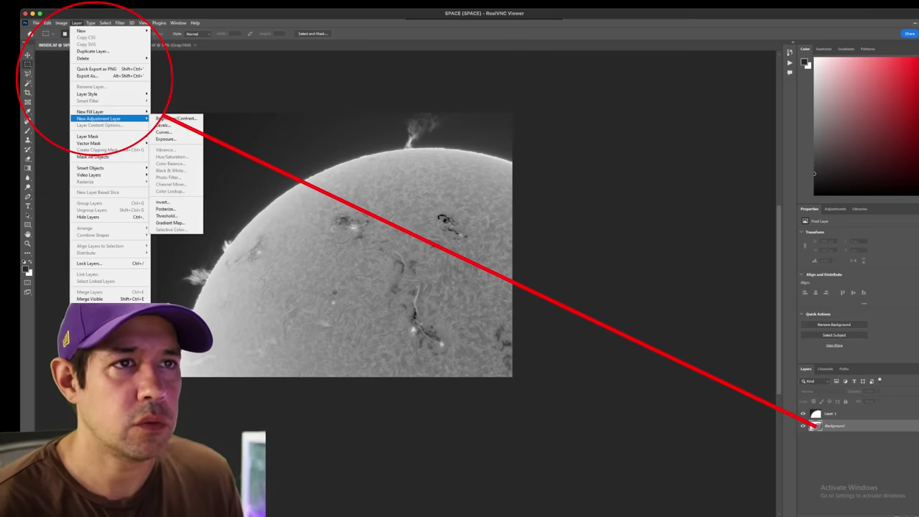
pyautogui.moveTo(62, 23)
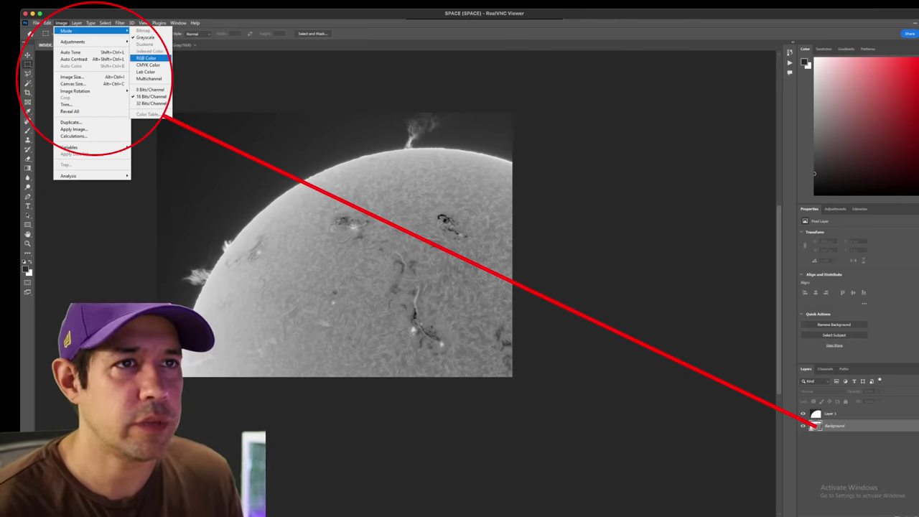
pyautogui.click(146, 58)
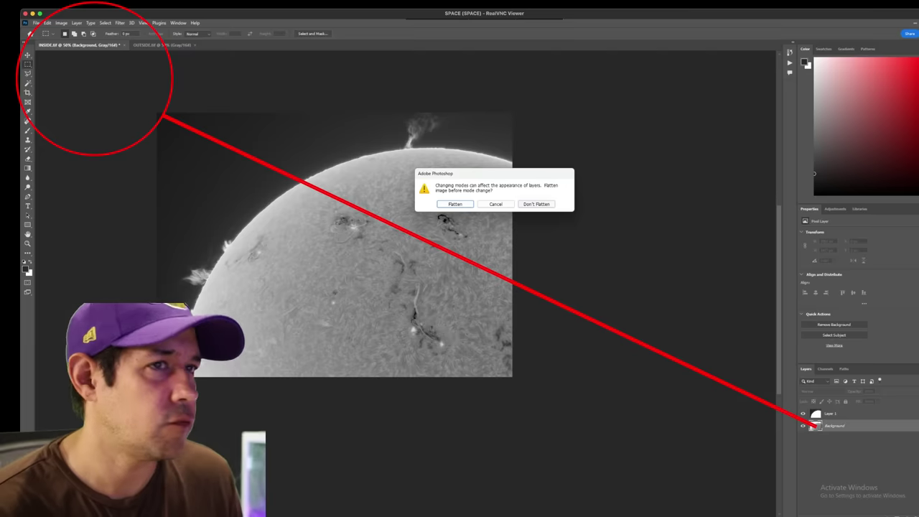
pyautogui.click(536, 204)
# Step: Add a Hue/Saturation adjustment layer above the Background, enable Colorize, and tint the solar disk orange with increased saturation
pyautogui.click(76, 22)
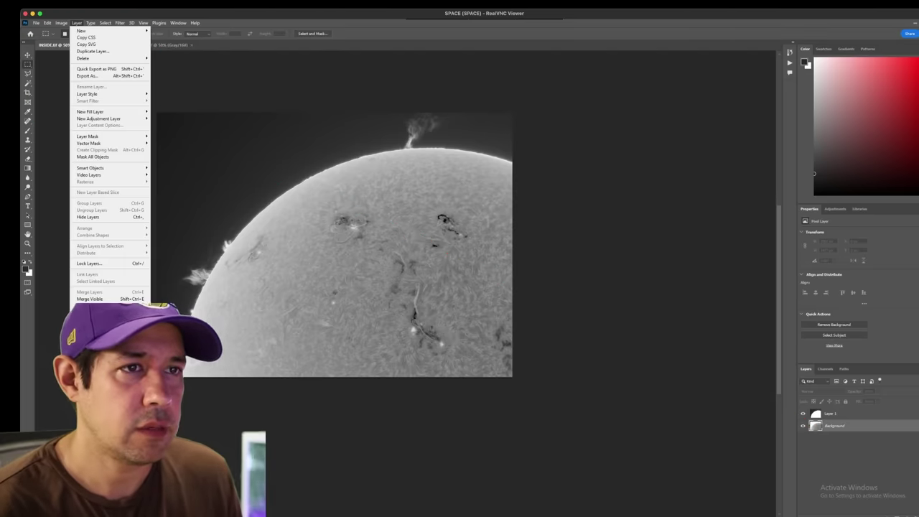
pyautogui.moveTo(107, 118)
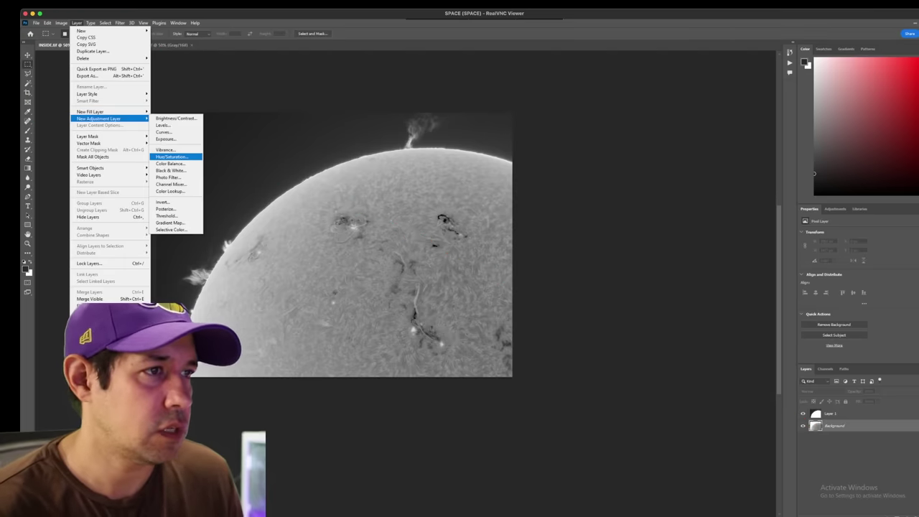
pyautogui.click(172, 157)
pyautogui.press('Return')
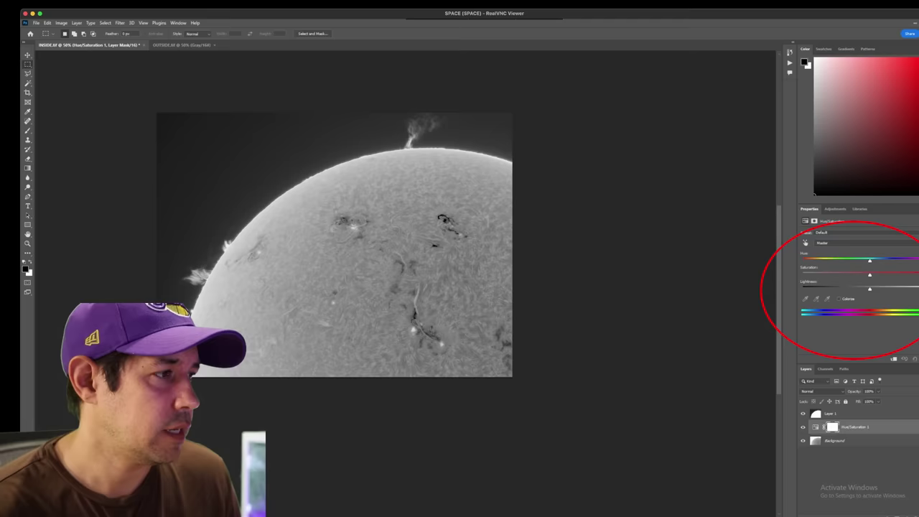
pyautogui.click(838, 298)
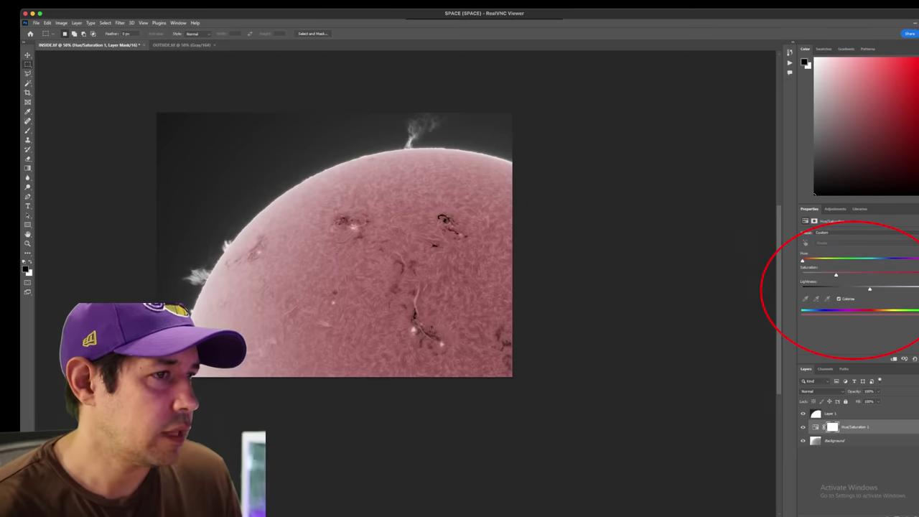
pyautogui.moveTo(802, 260); pyautogui.dragTo(812, 260)
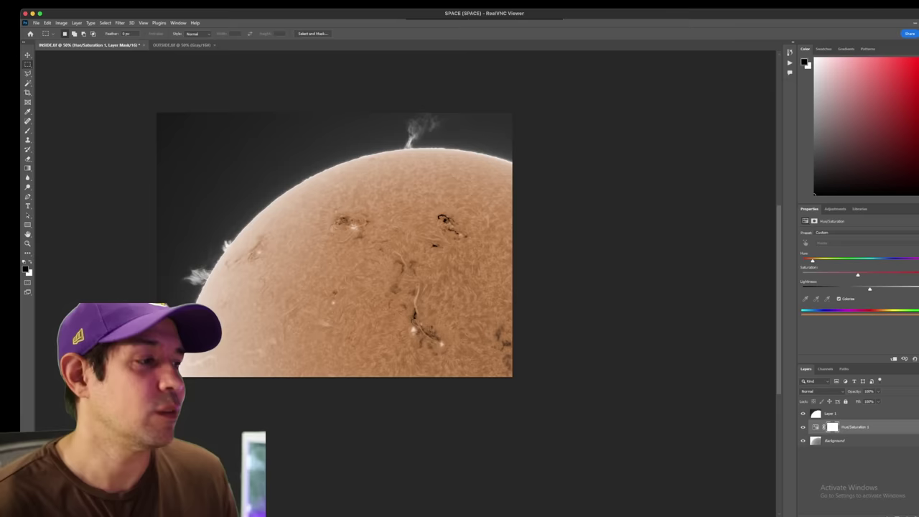
# Step: Colorize Layer 1 blue with a Hue/Saturation adjustment at hue 209 and saturation 25, and inspect the prominences up close
pyautogui.click(830, 413)
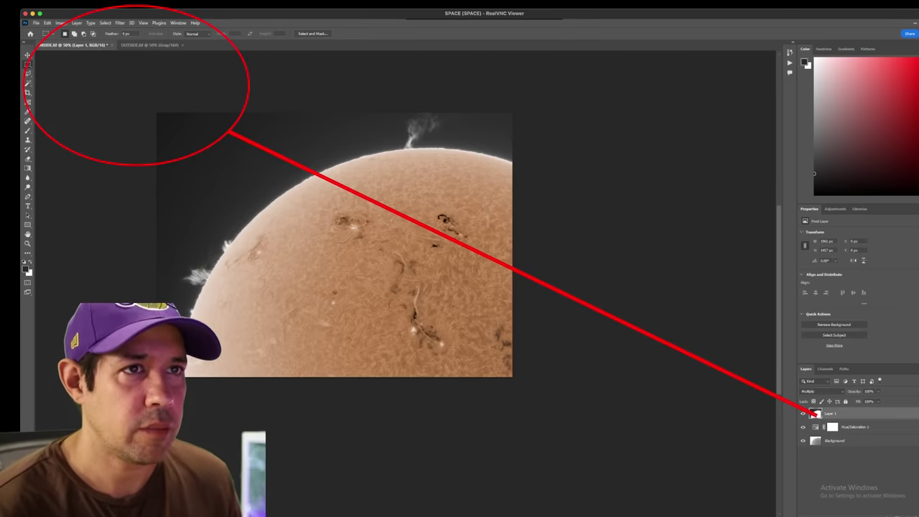
pyautogui.click(60, 23)
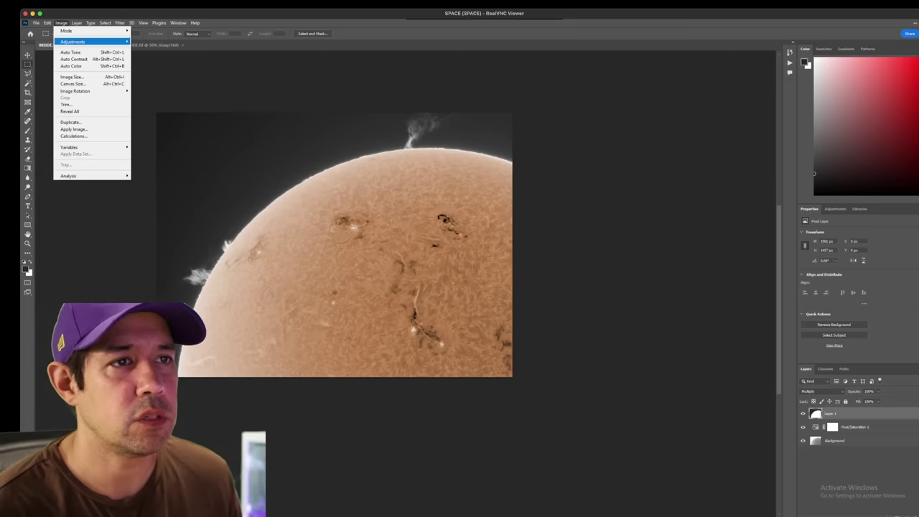
pyautogui.moveTo(72, 41)
pyautogui.click(152, 79)
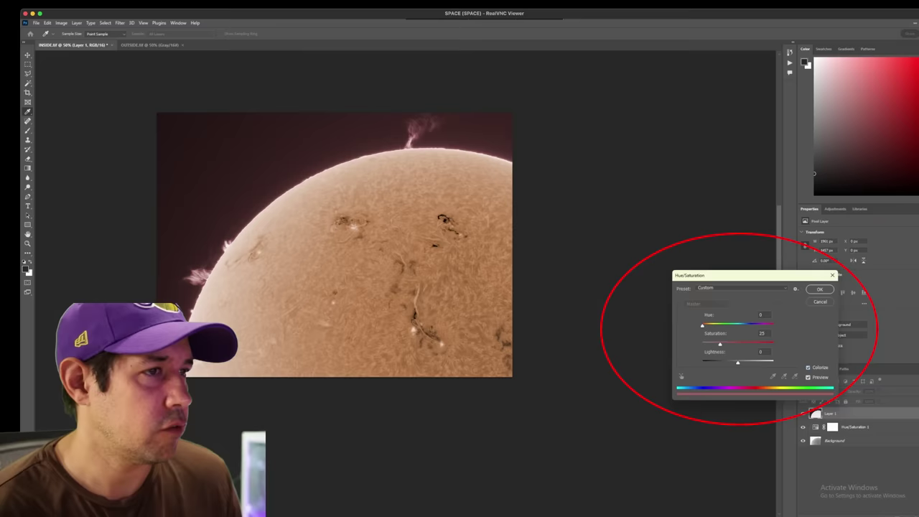
pyautogui.moveTo(702, 326); pyautogui.dragTo(742, 326)
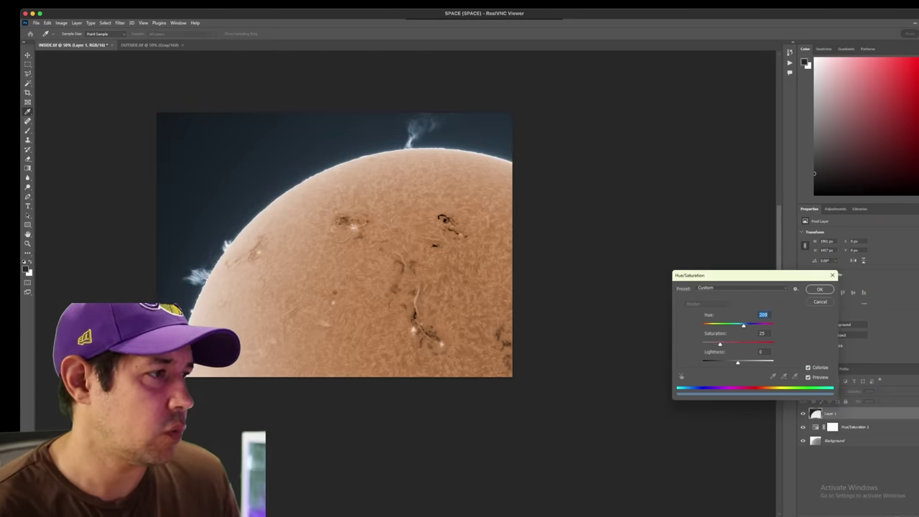
pyautogui.press('Return')
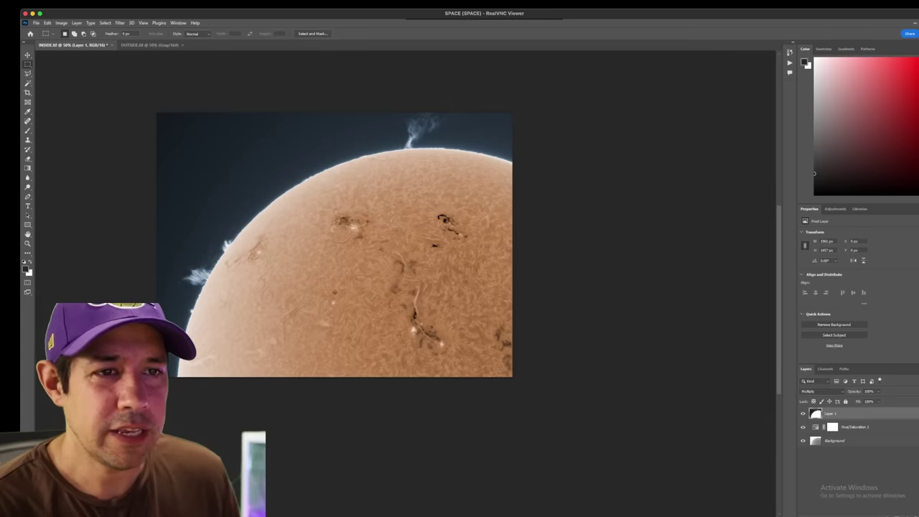
pyautogui.press('z')
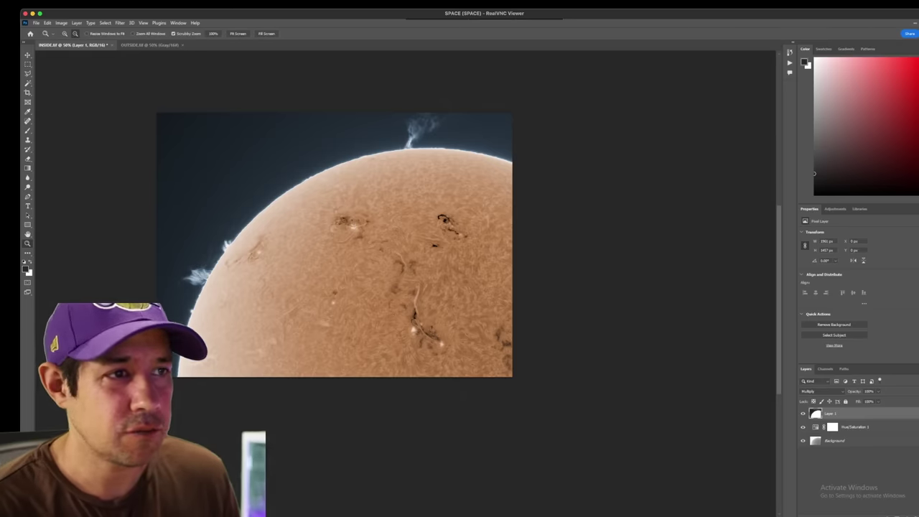
pyautogui.click(162, 185)
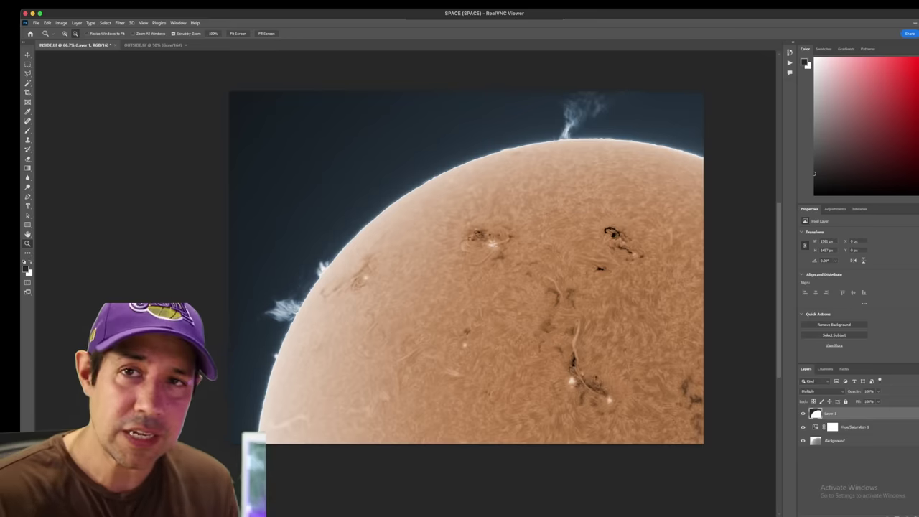